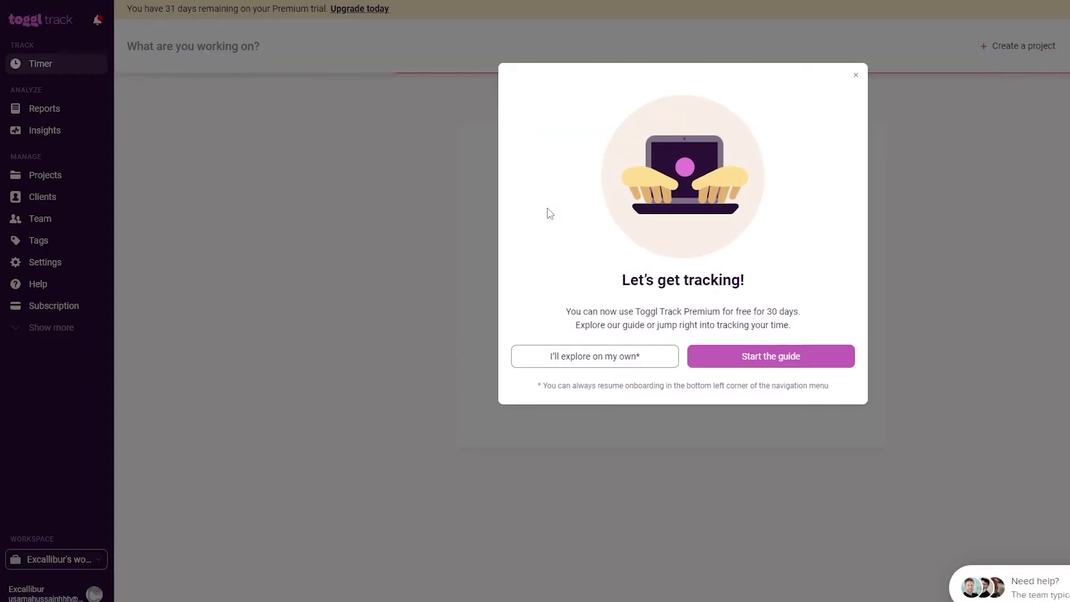
- Skip the onboarding guide to explore independently and look over the integrations note on the timer page
click(625, 365)
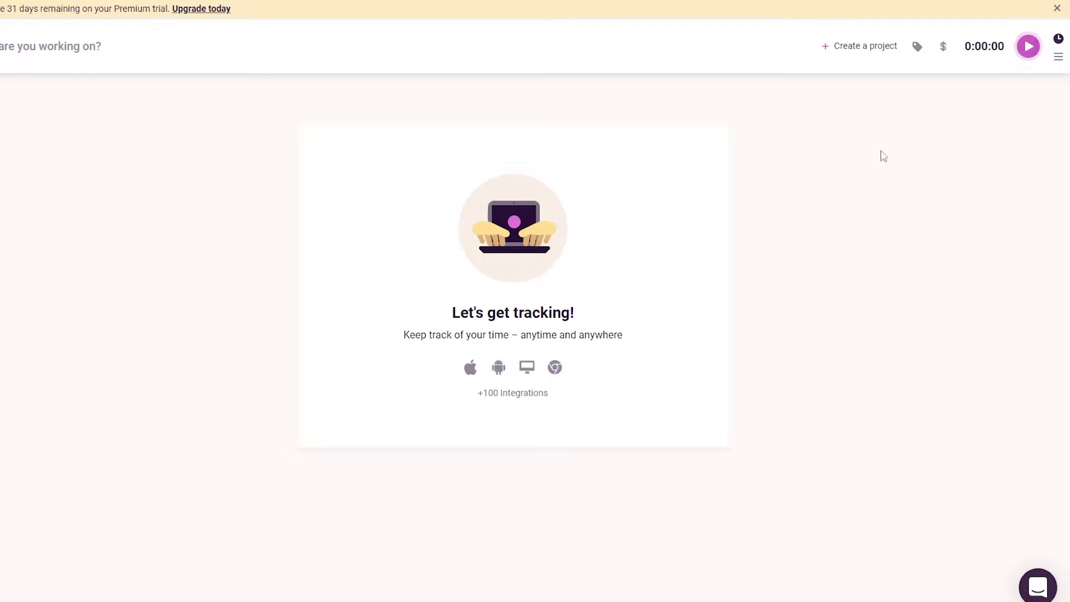
drag(481, 397, 554, 405)
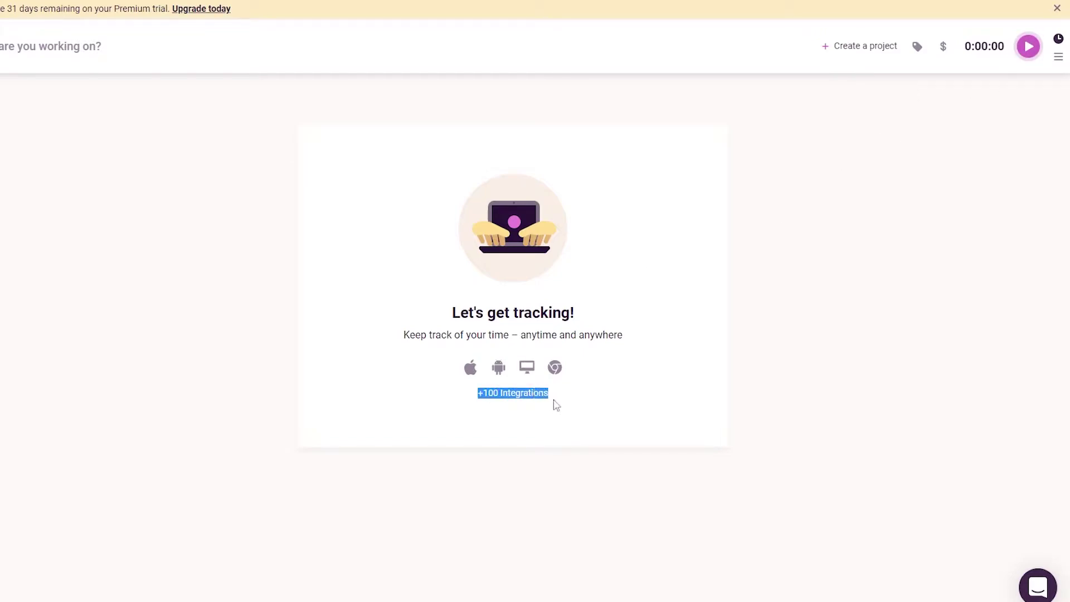
click(269, 321)
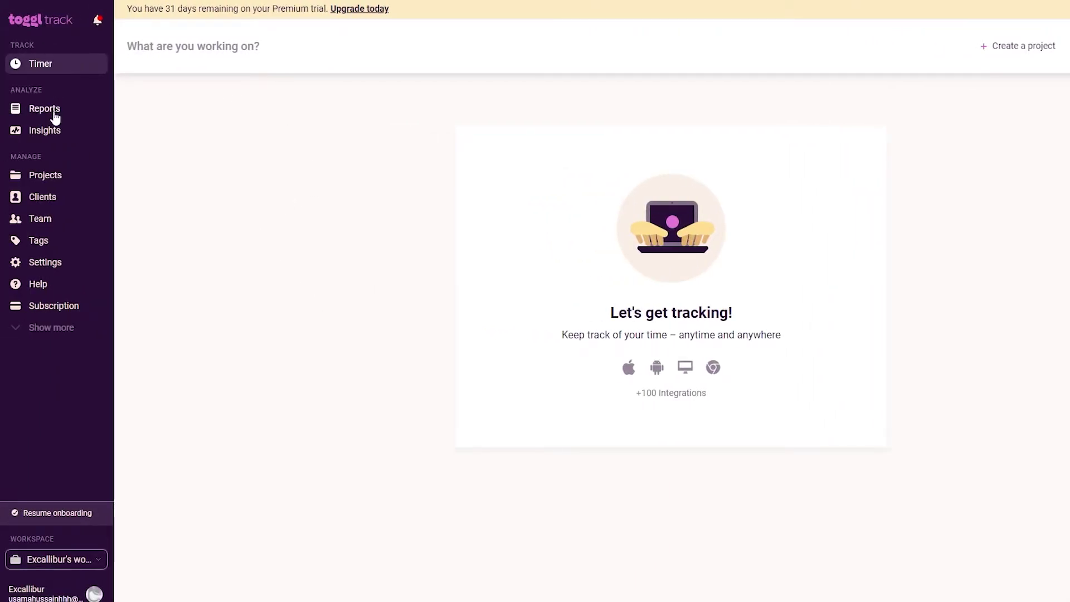
- Look through the workspace's Reports, Insights, Projects and Clients pages
click(45, 109)
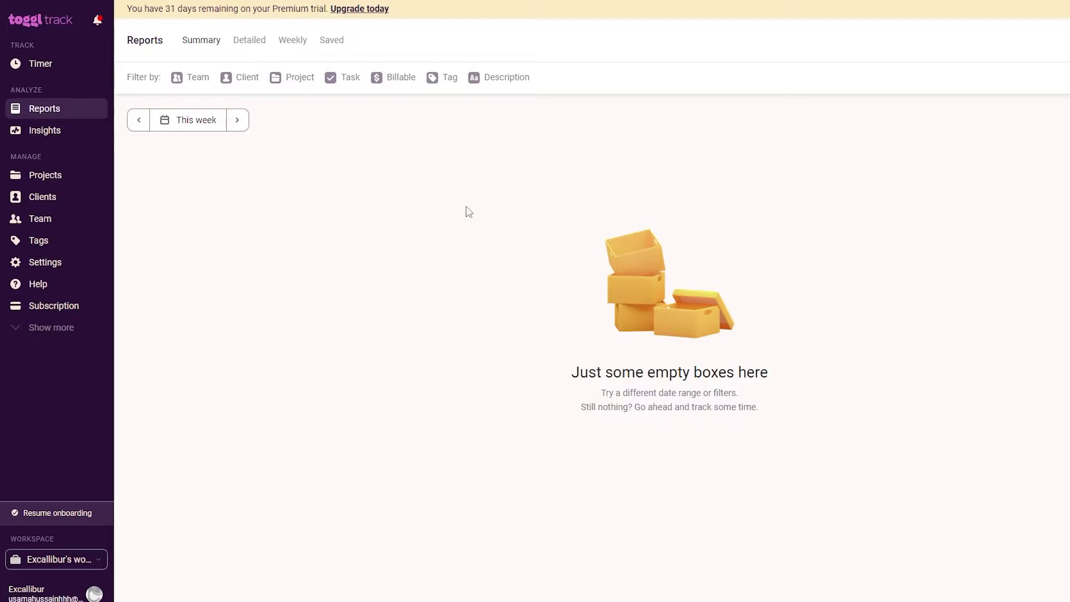
click(55, 134)
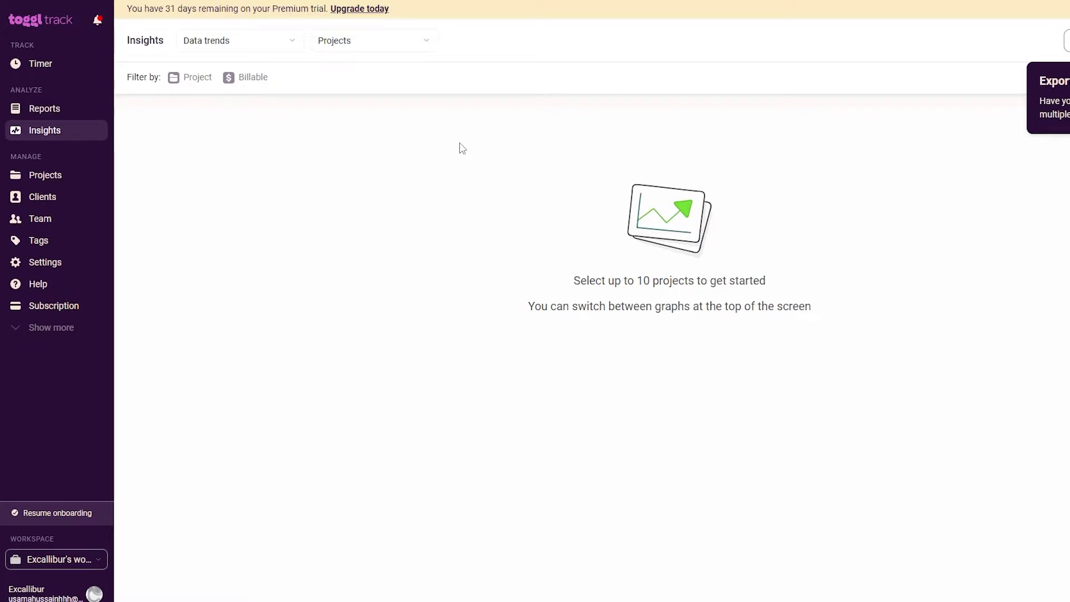
click(54, 179)
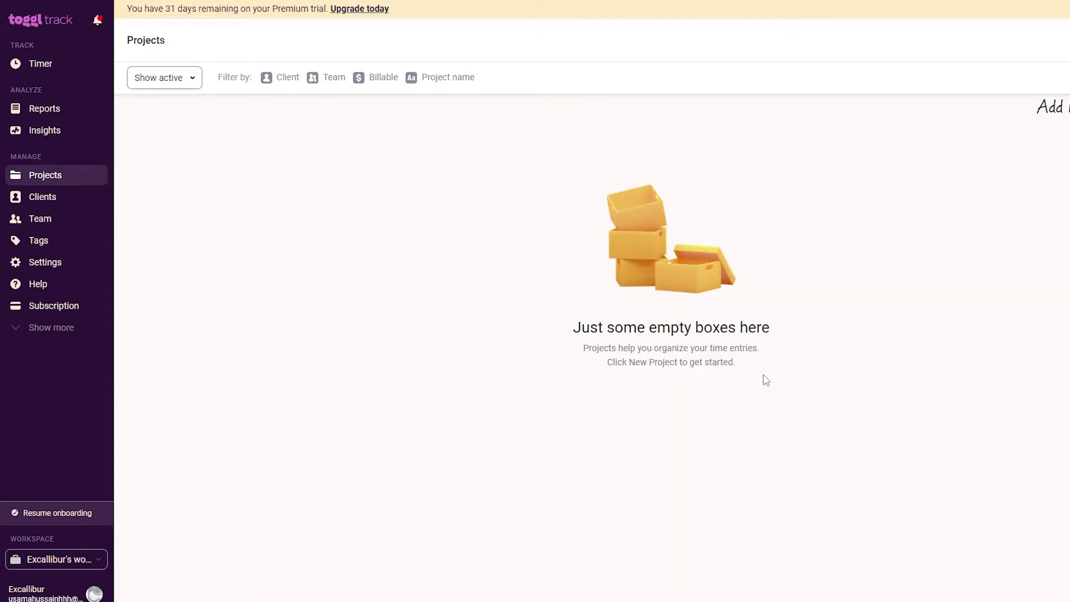
click(37, 201)
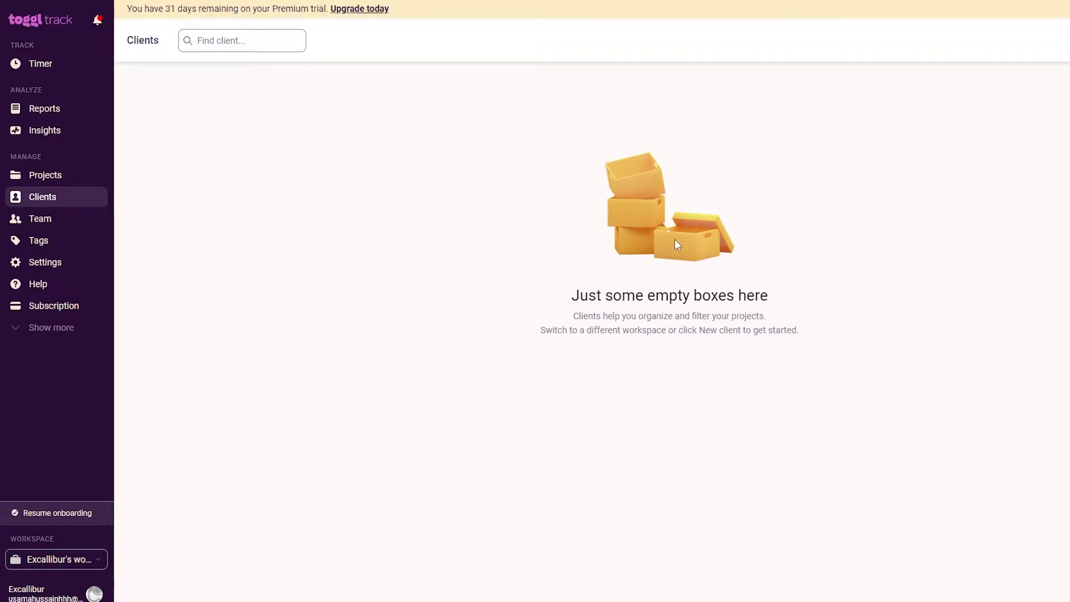
- Invite a new member to the workspace team and close the team-building introduction
click(66, 224)
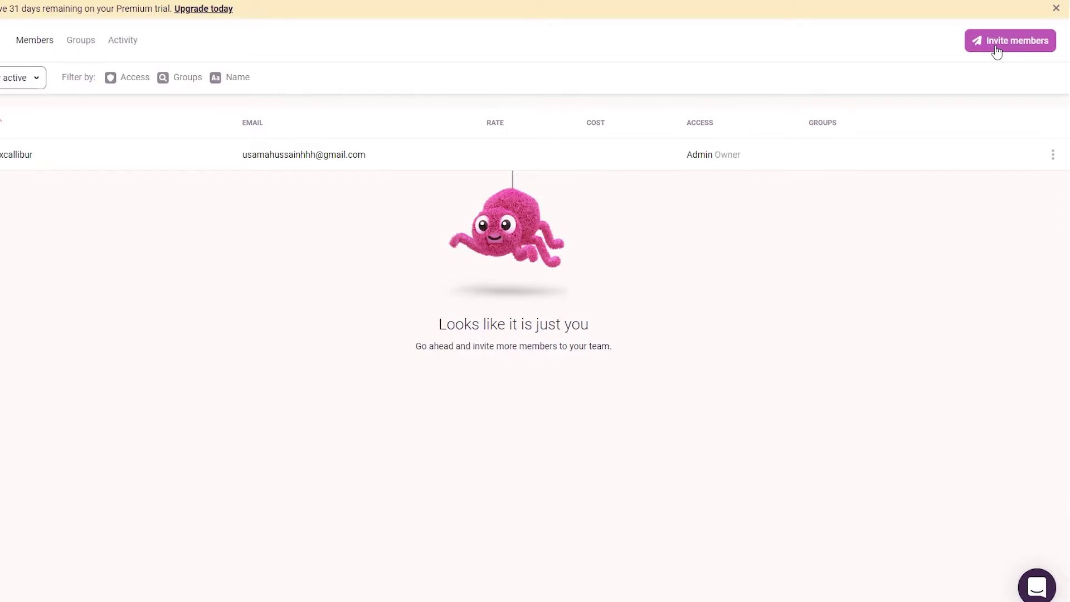
click(996, 47)
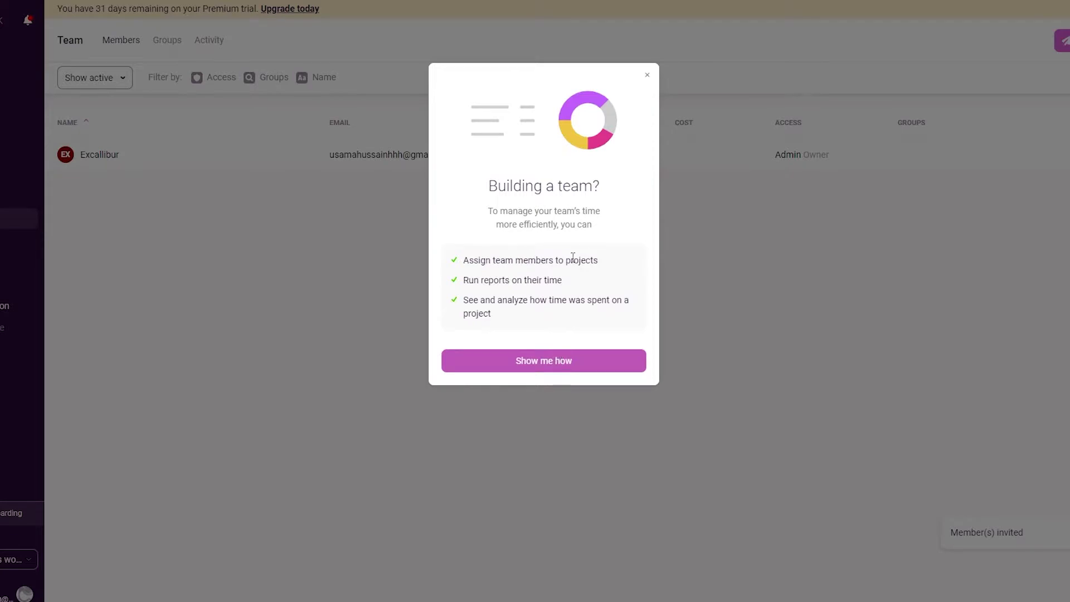
click(654, 81)
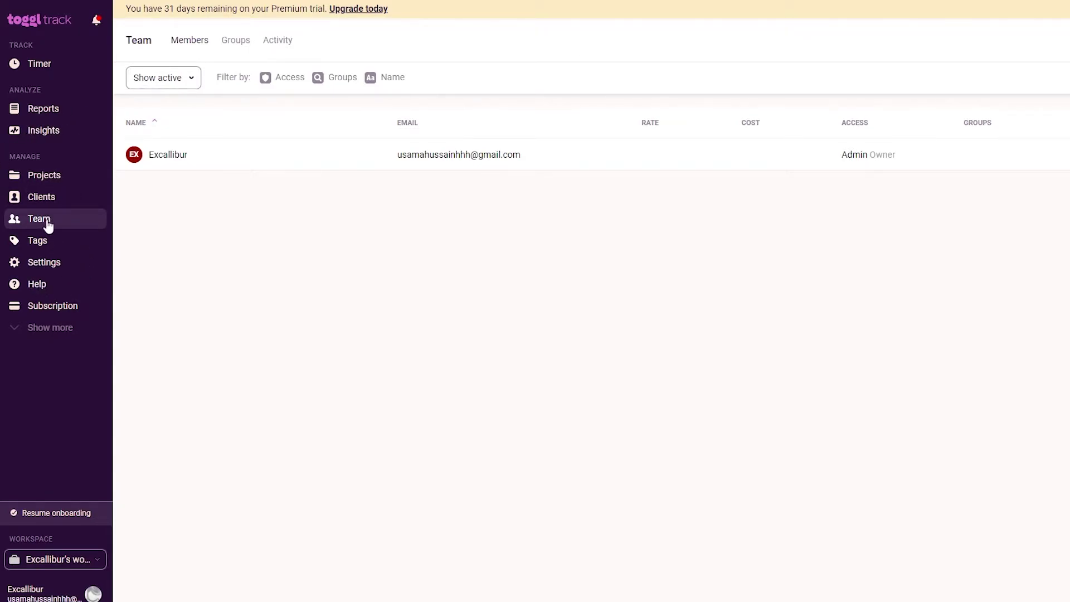
- Describe the new time entry as Video Editing and start a new project named Test for it
click(53, 68)
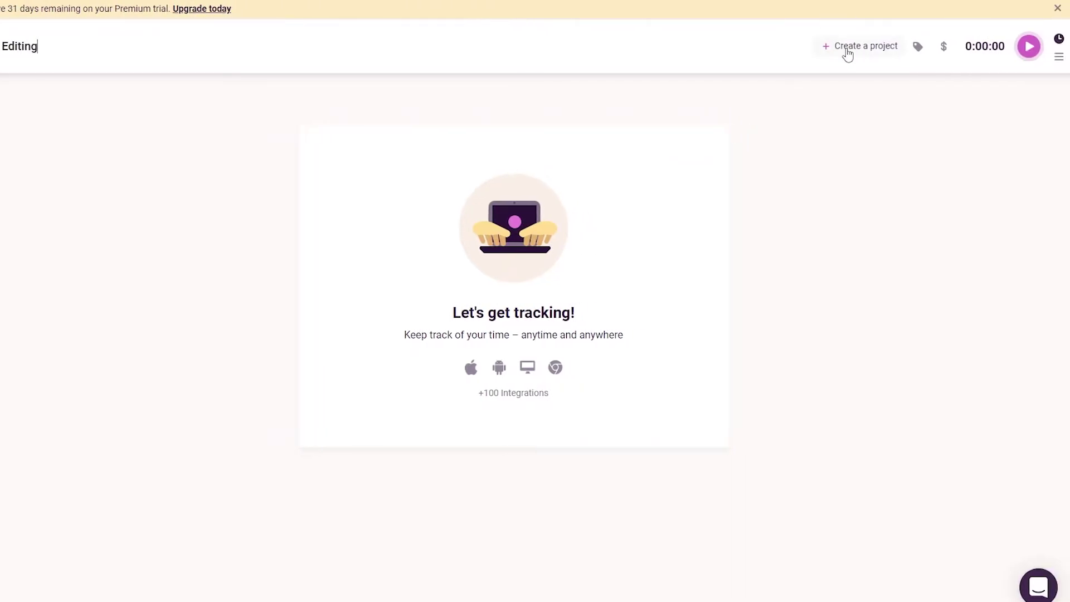
click(1015, 46)
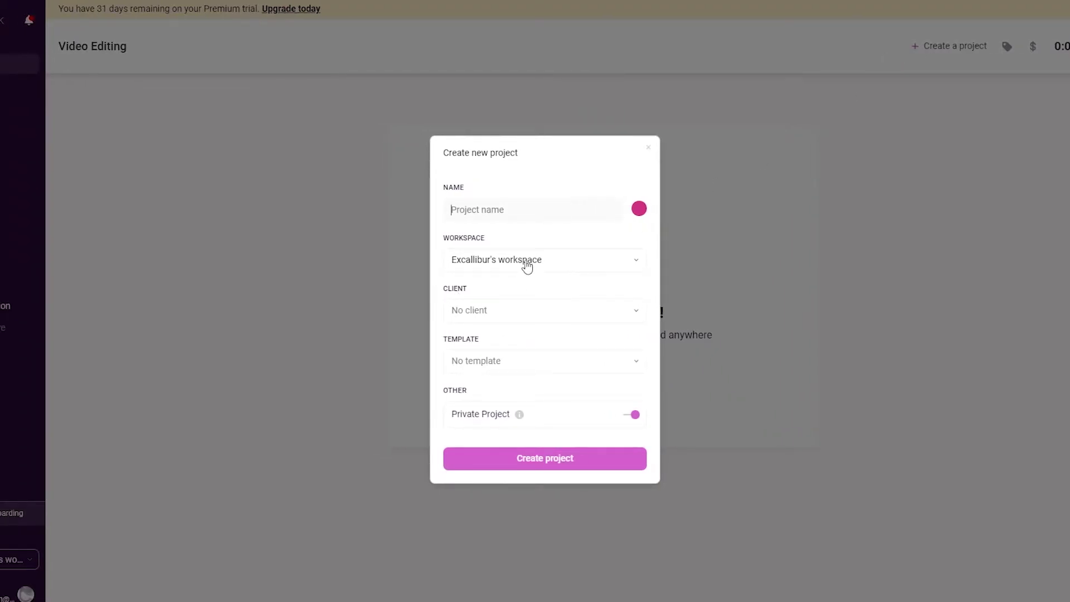
click(512, 321)
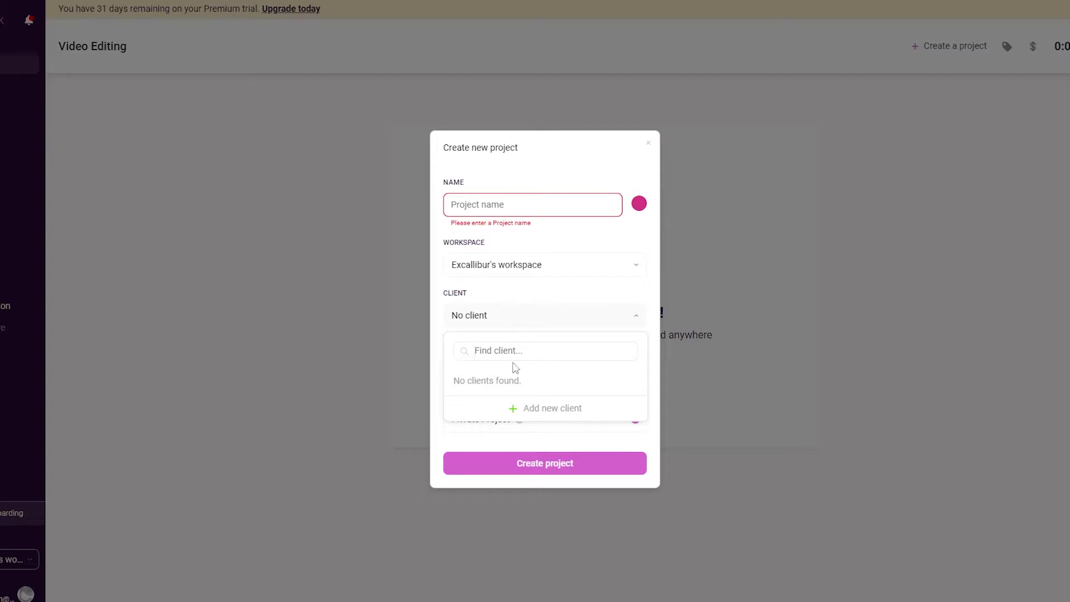
click(598, 304)
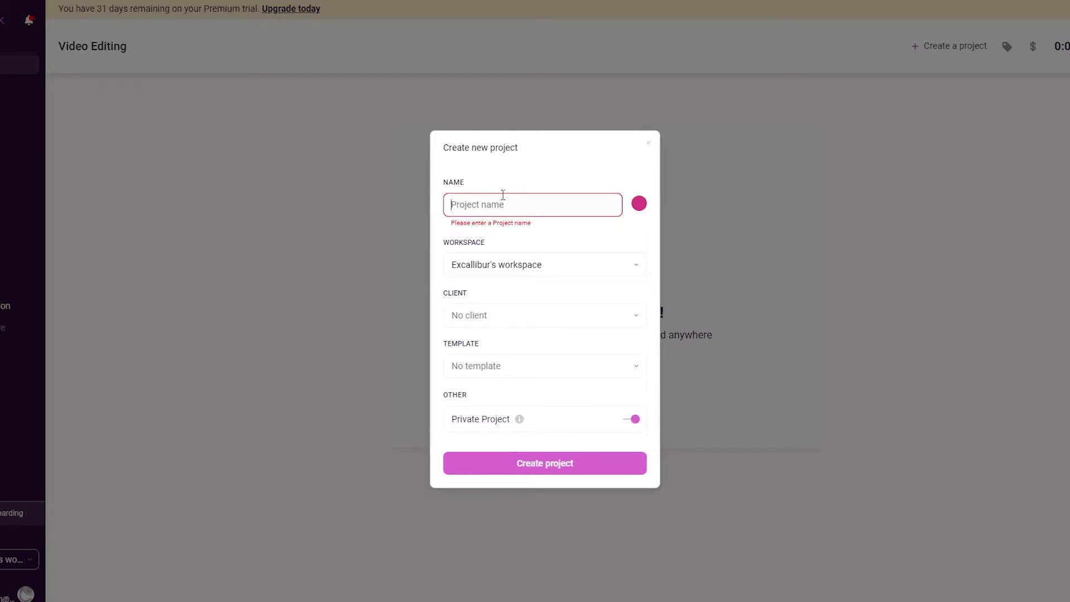
text(Test)
- Add a new client to the project by name and create it as a private project without a template
click(494, 315)
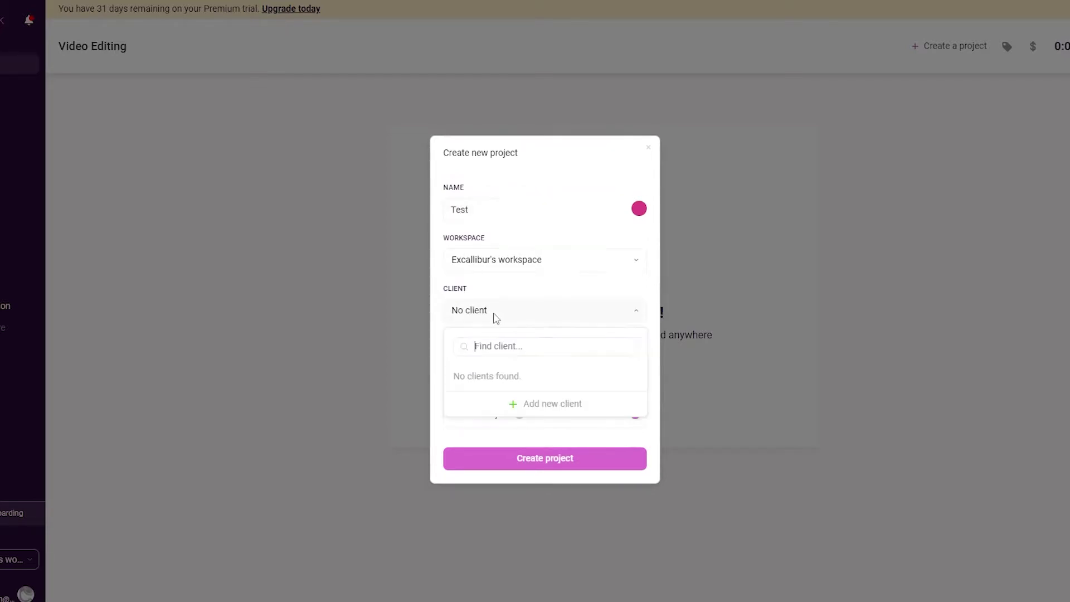
click(504, 403)
text(John)
click(619, 406)
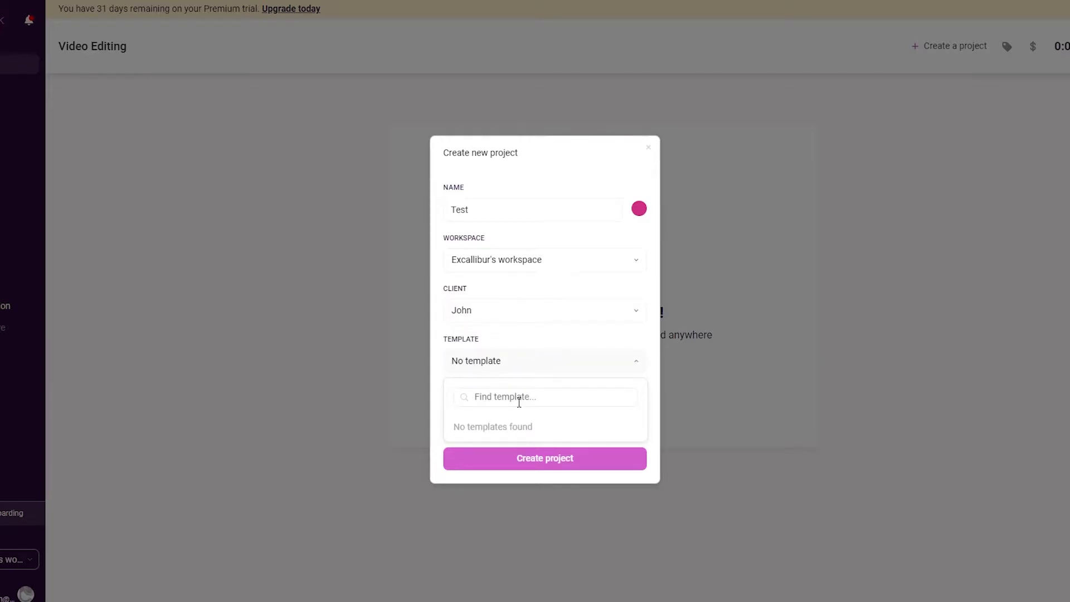
click(521, 374)
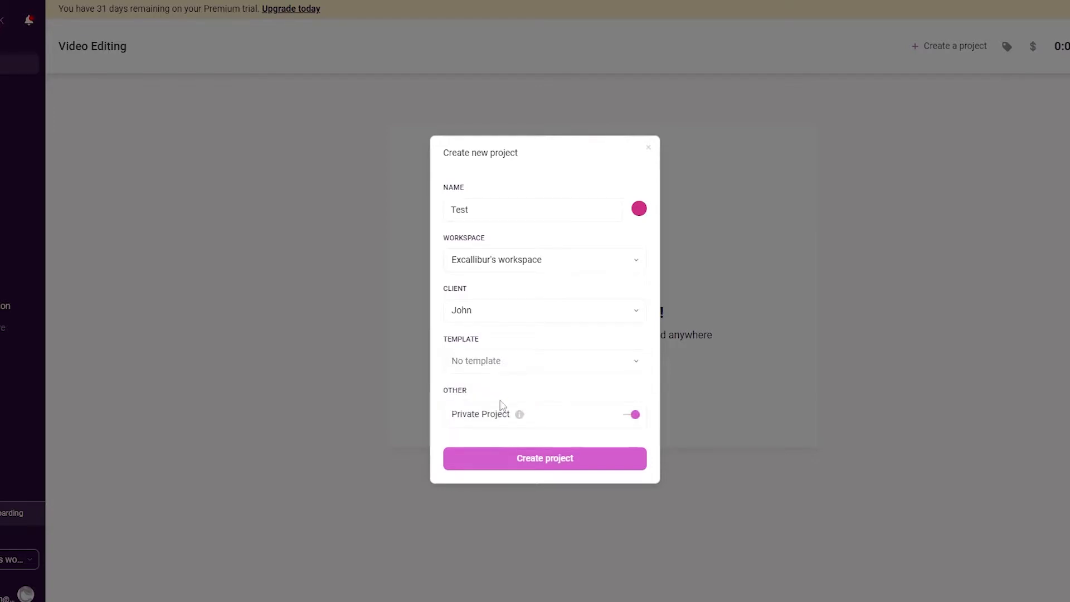
click(560, 462)
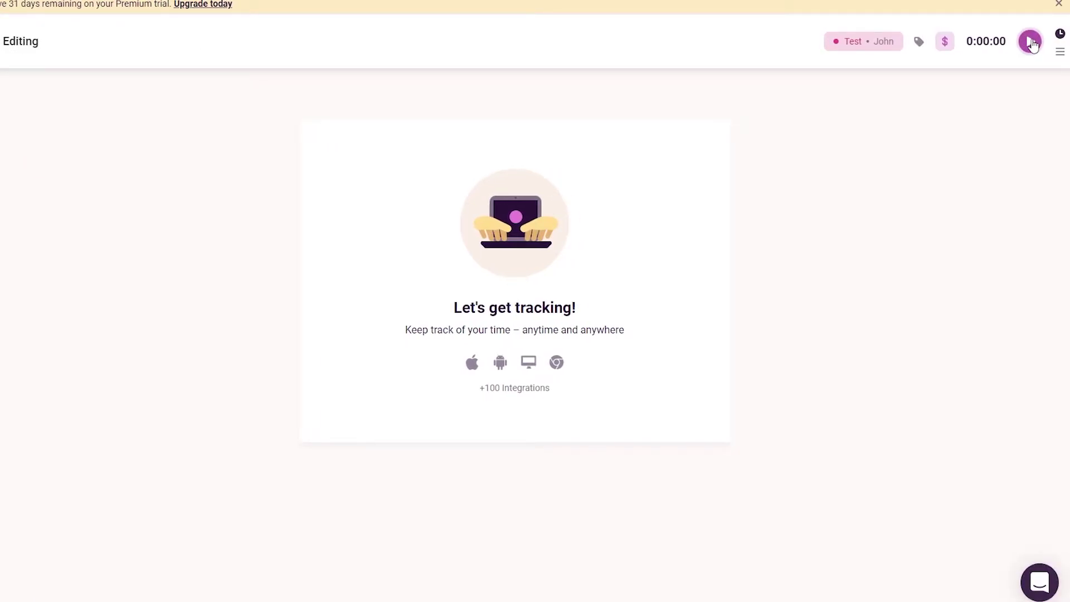
- Start tracking time on the Video Editing entry as billable
click(1031, 42)
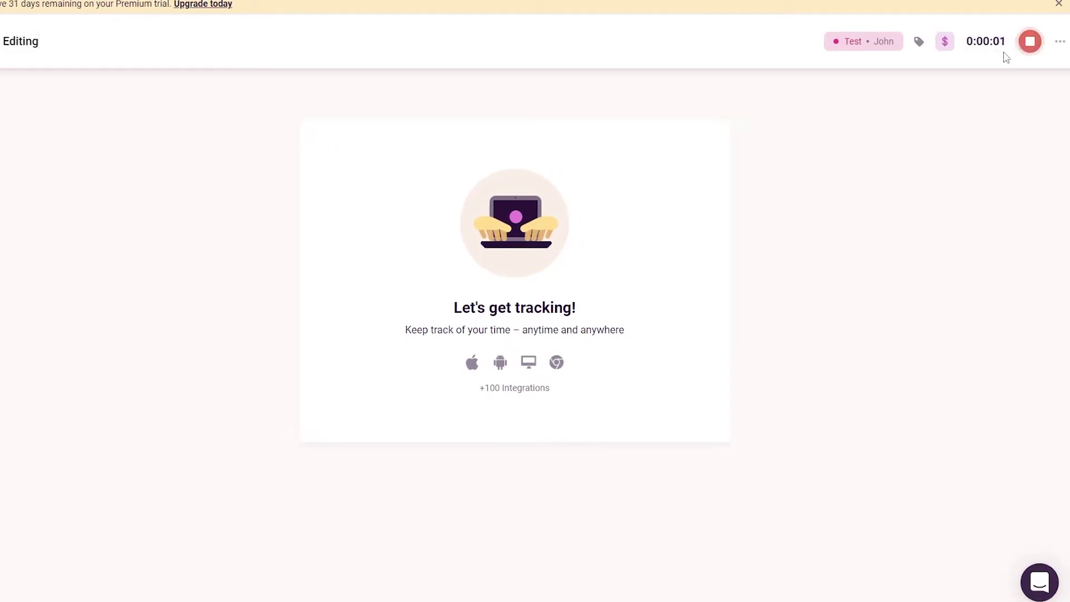
click(945, 44)
click(944, 44)
click(945, 42)
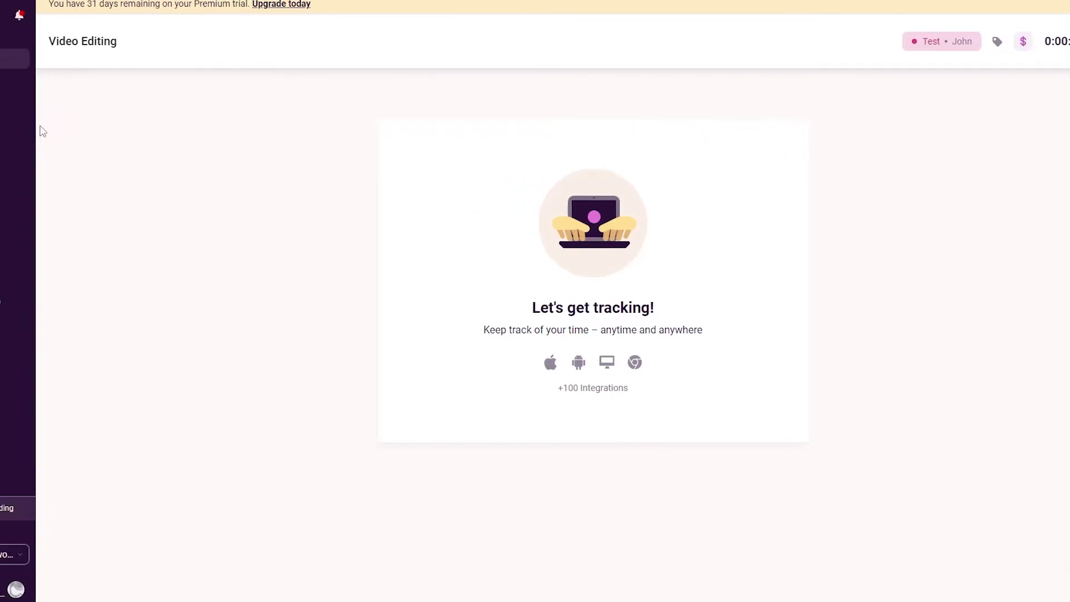
- Examine the Test project's dashboard, tasks and team members, as well as the workspace's client list
click(59, 172)
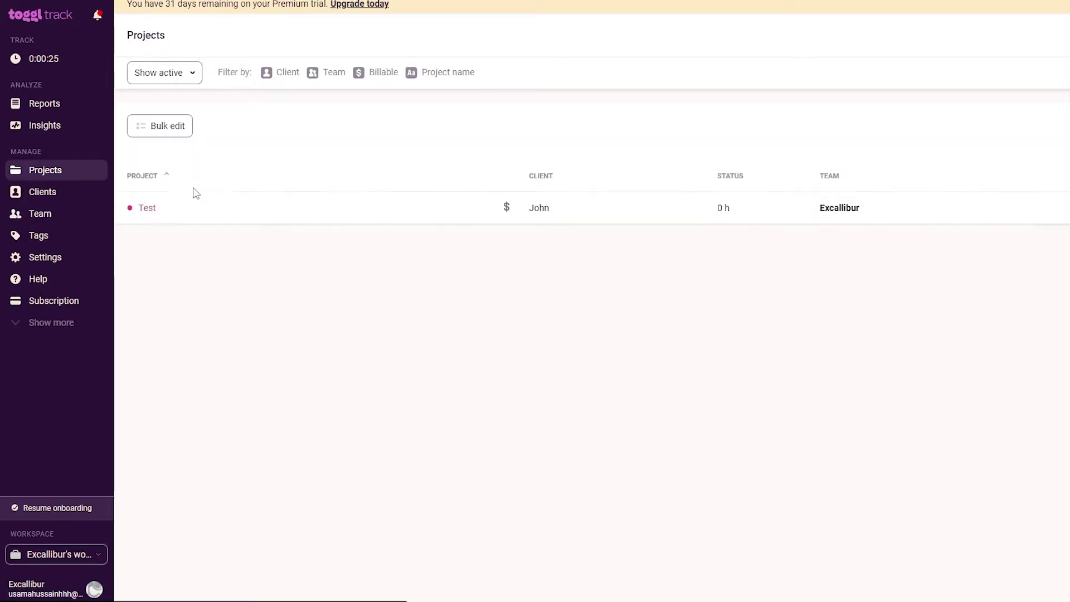
click(258, 219)
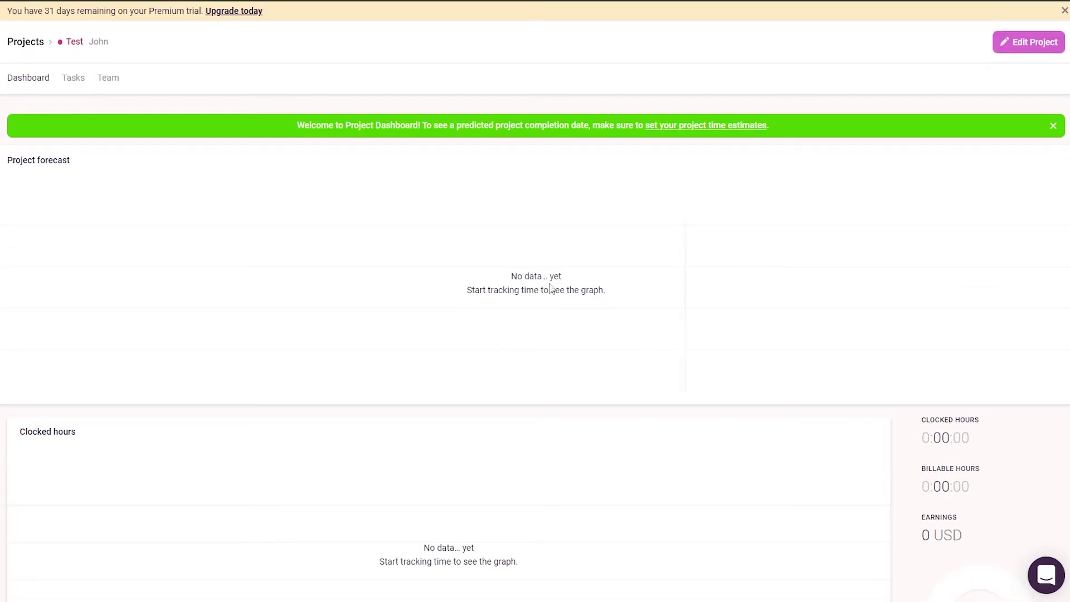
scroll(446, 308, down, 3)
scroll(462, 309, up, 3)
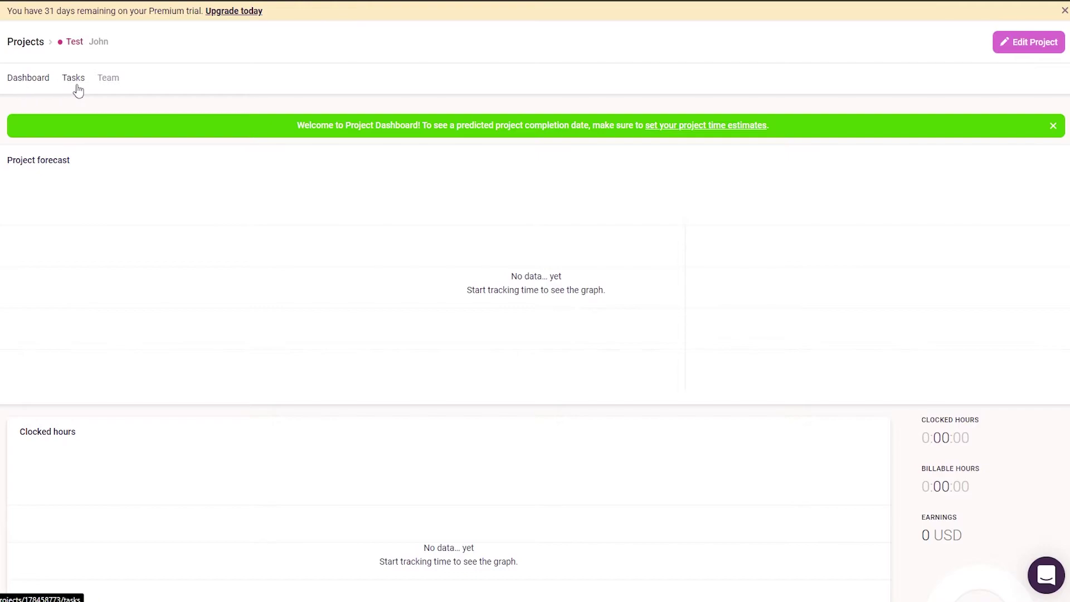
click(78, 89)
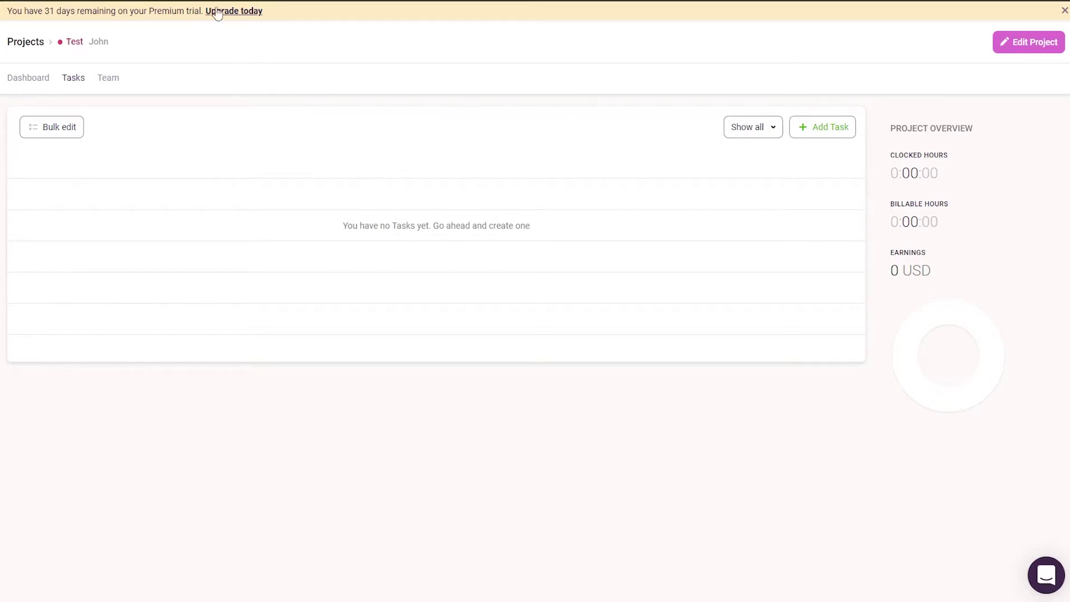
click(116, 84)
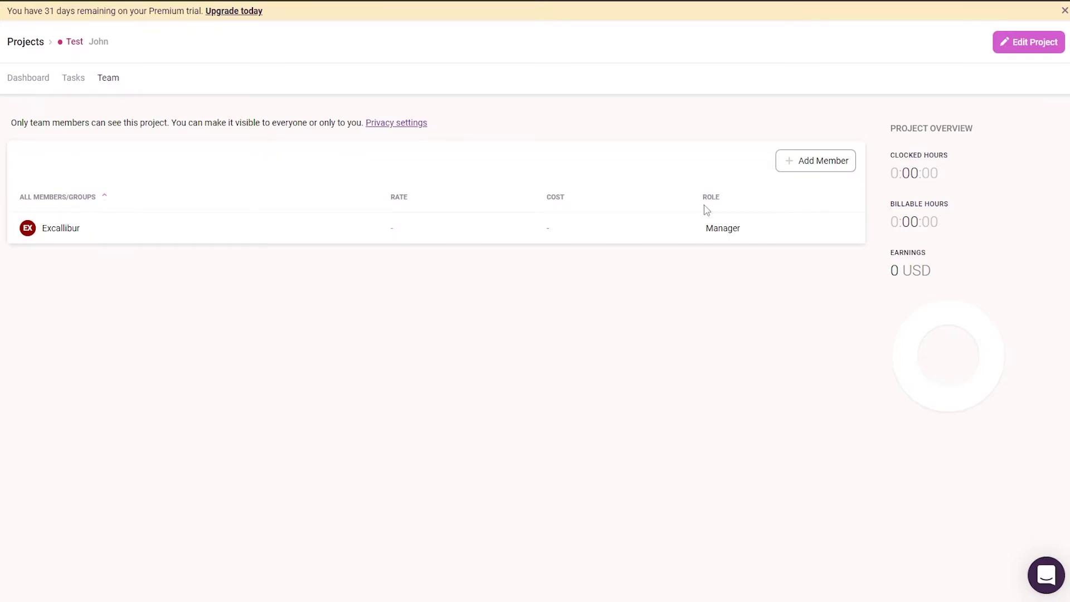
mouse_move(704, 205)
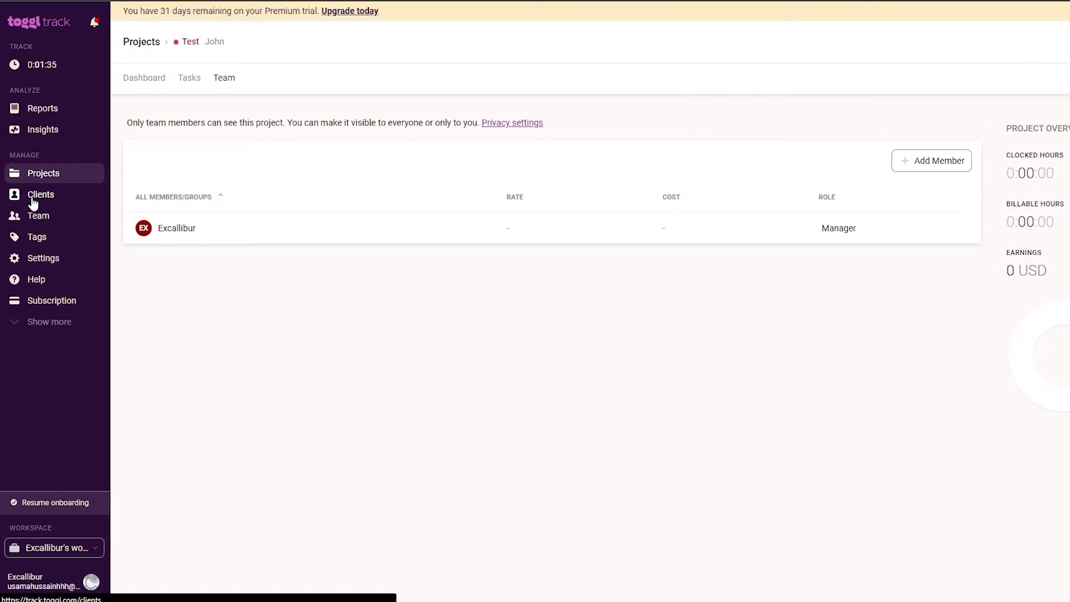
click(34, 196)
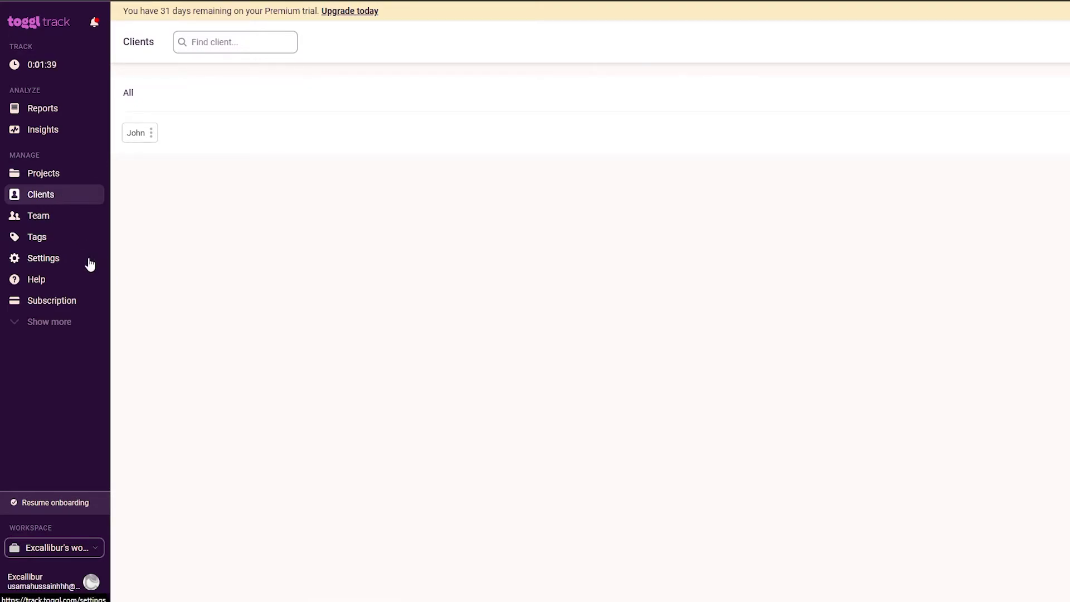
- Review the workspace's general settings, including member rights and default billing, with the full navigation list expanded
click(56, 259)
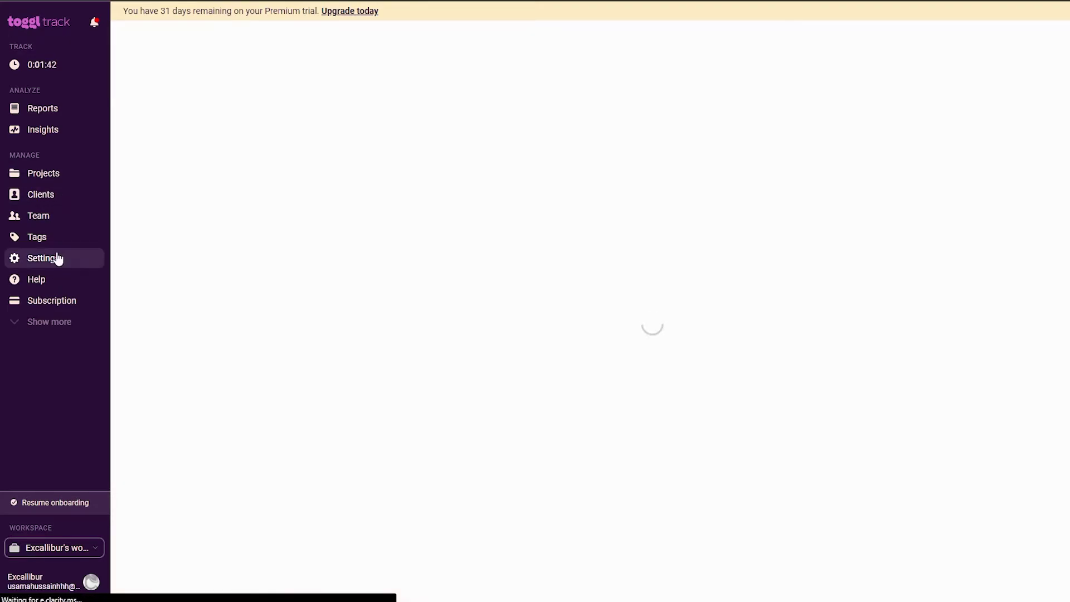
click(59, 329)
scroll(227, 311, down, 1)
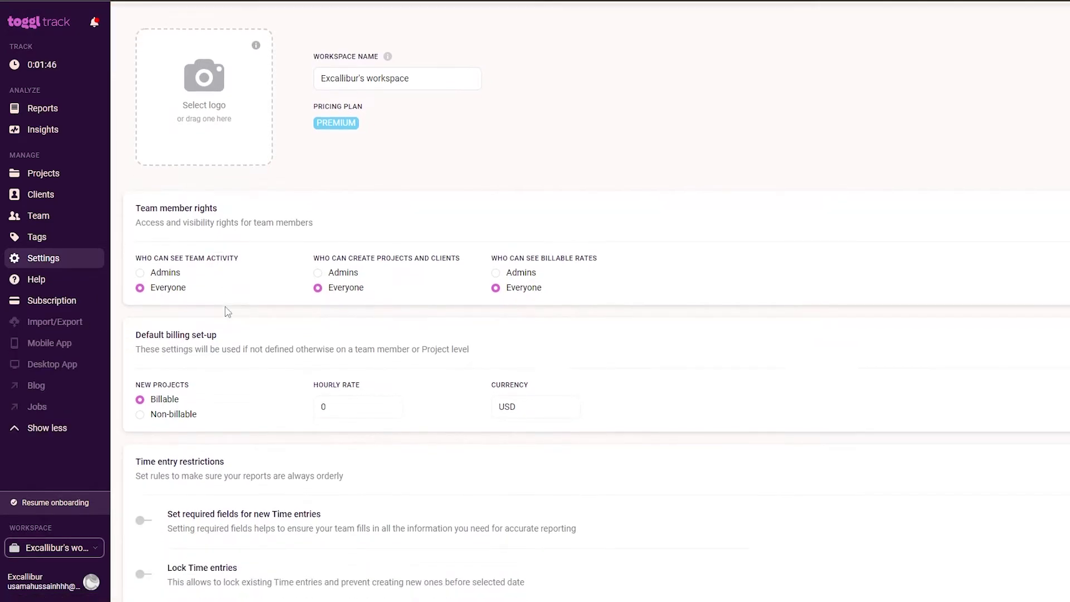
scroll(239, 346, up, 1)
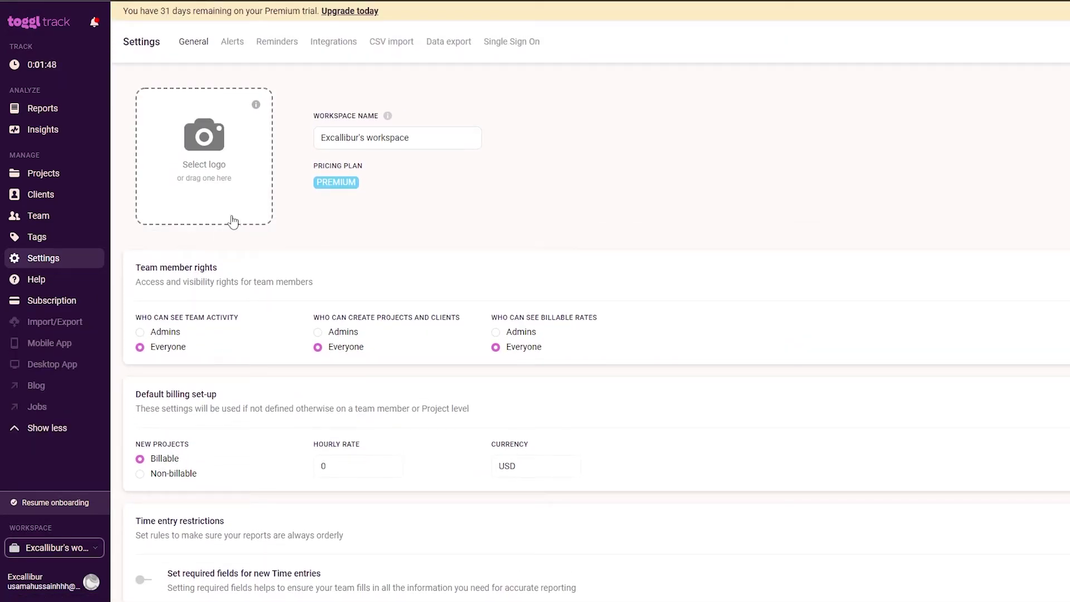
scroll(306, 191, down, 1)
scroll(286, 197, up, 1)
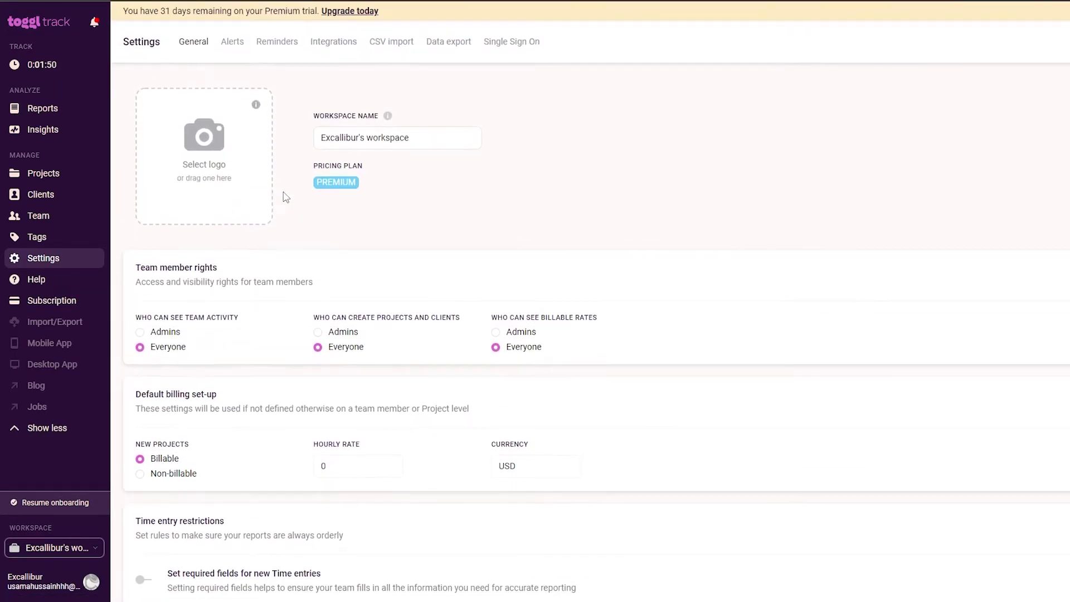
- Review the workspace's integration settings for Jira Sync, Salesforce Sync, iCal and Asana
click(328, 45)
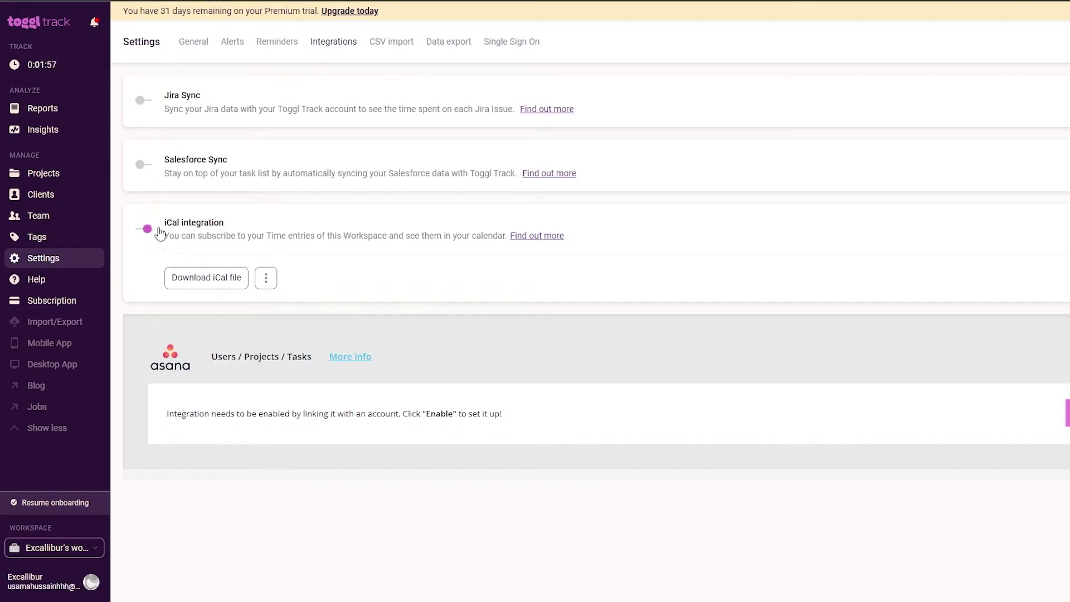
scroll(330, 294, down, 1)
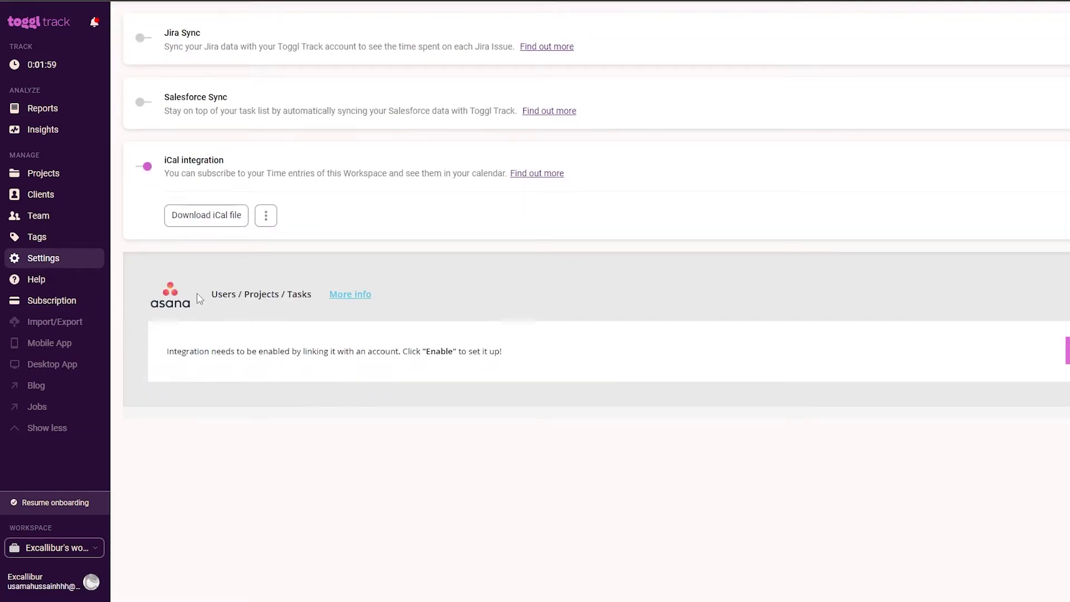
scroll(228, 298, down, 1)
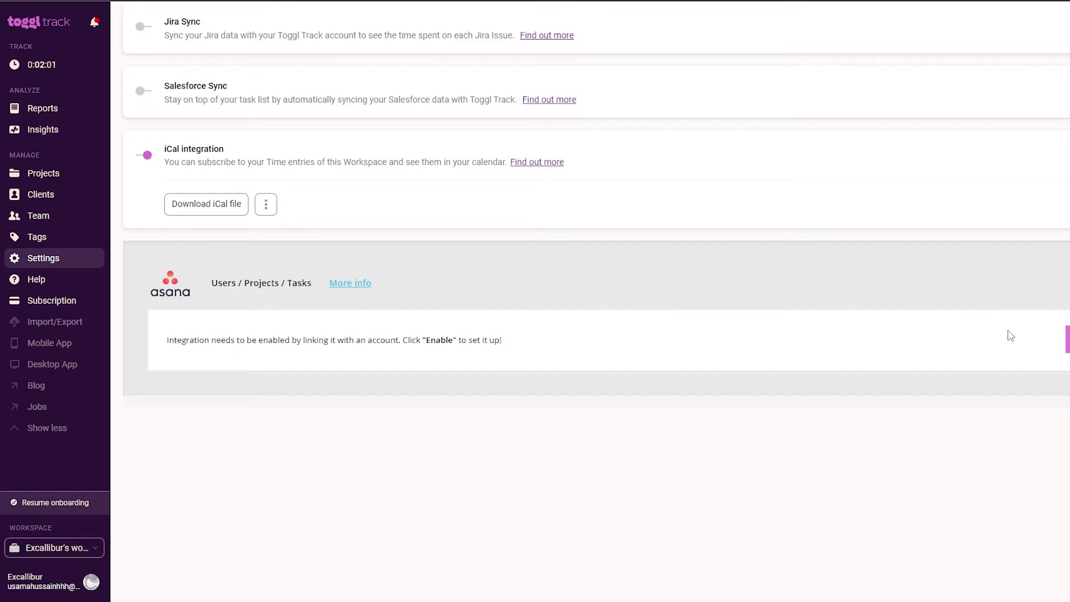
scroll(557, 377, up, 1)
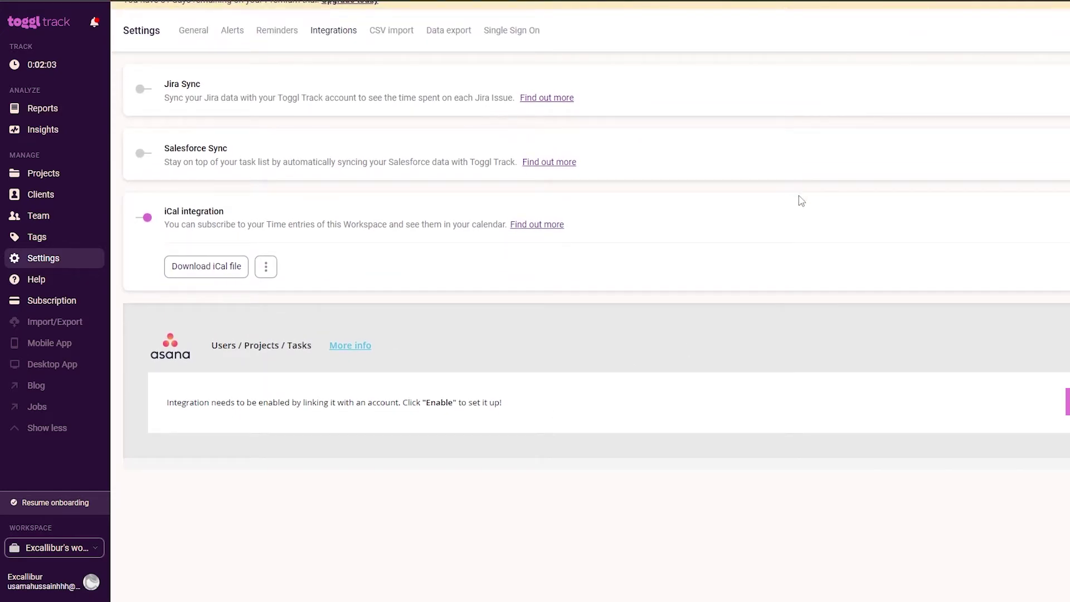
- Open the subscription plan overview and examine the Free plan's price, user limit and features
click(1038, 103)
click(1038, 104)
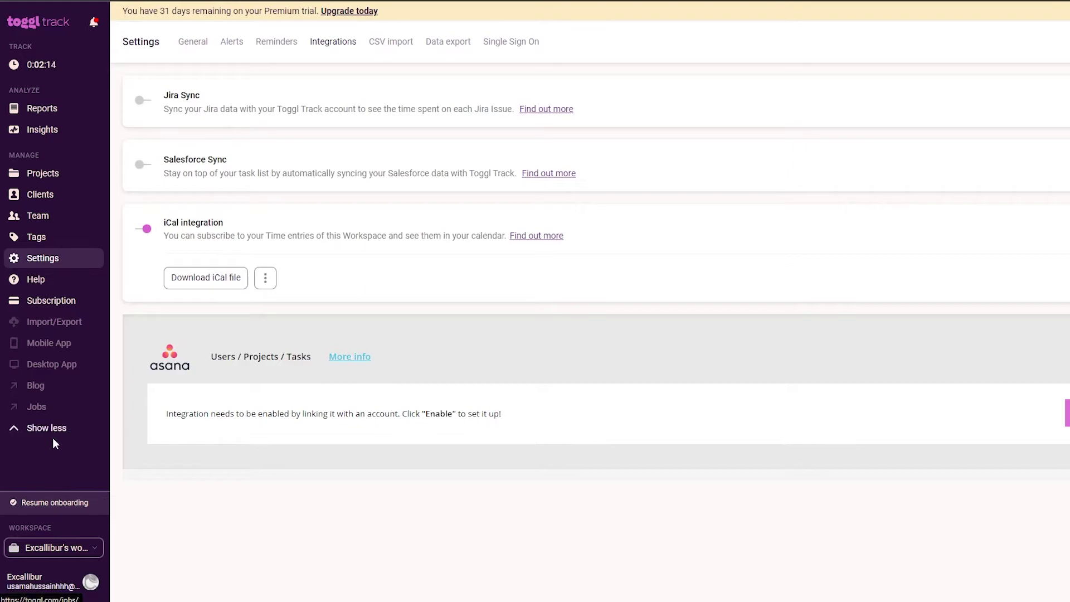
click(71, 302)
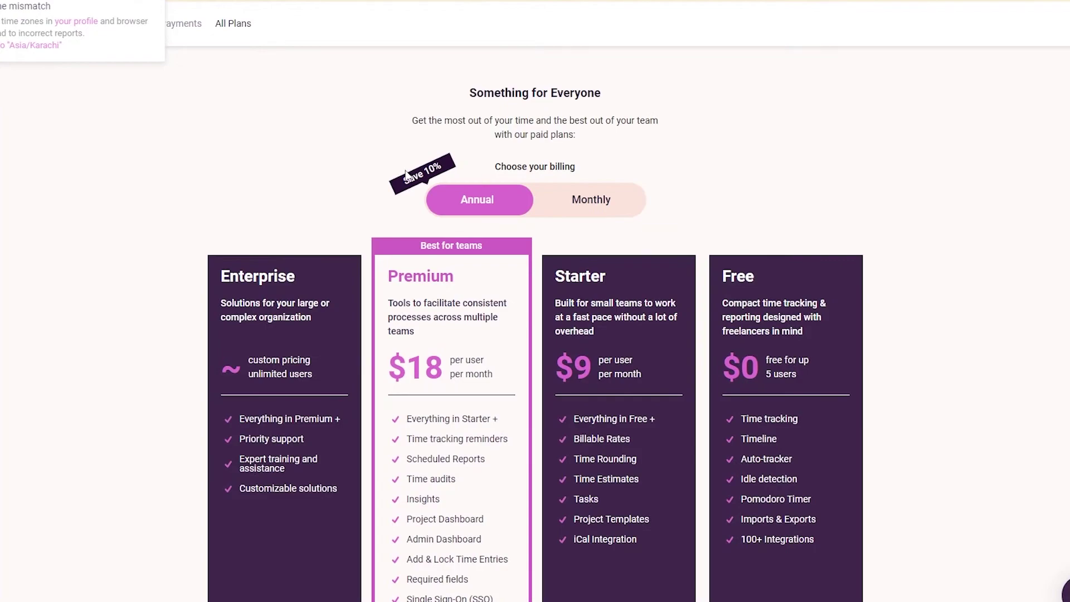
scroll(405, 175, down, 3)
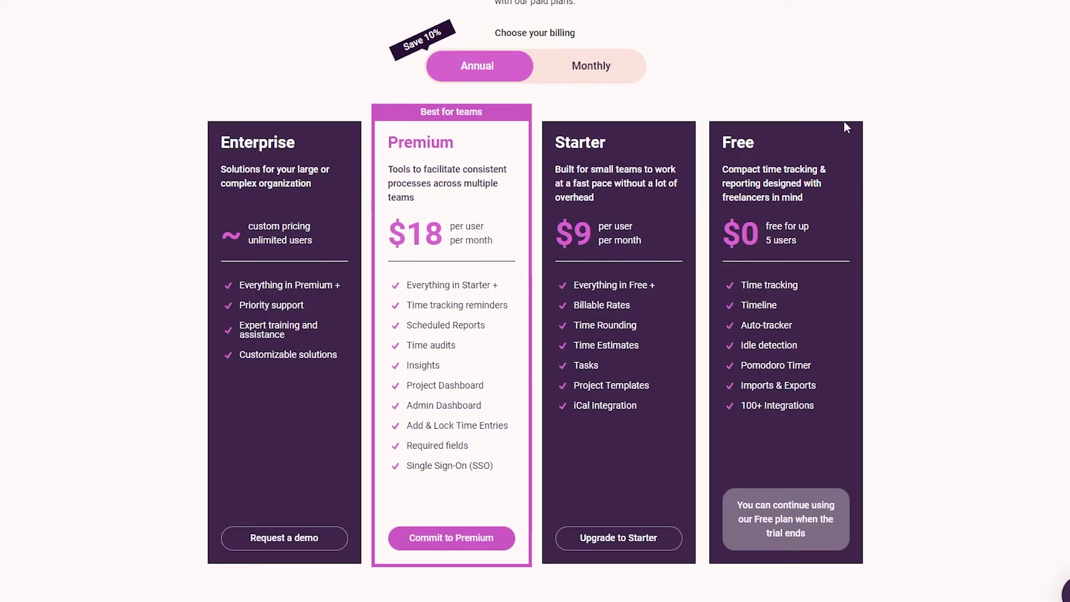
drag(725, 233, 806, 245)
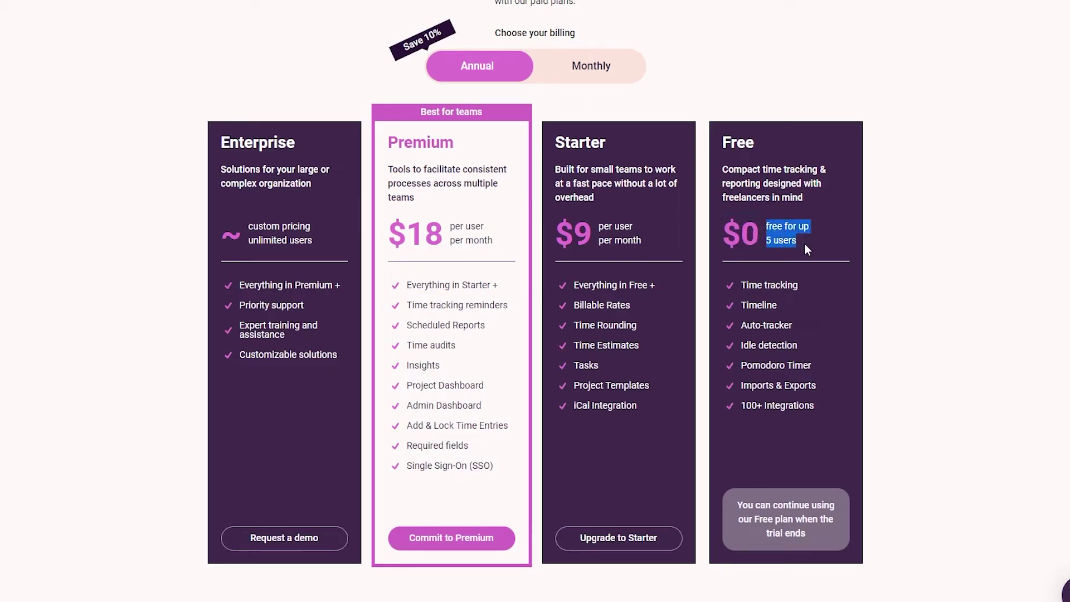
click(818, 233)
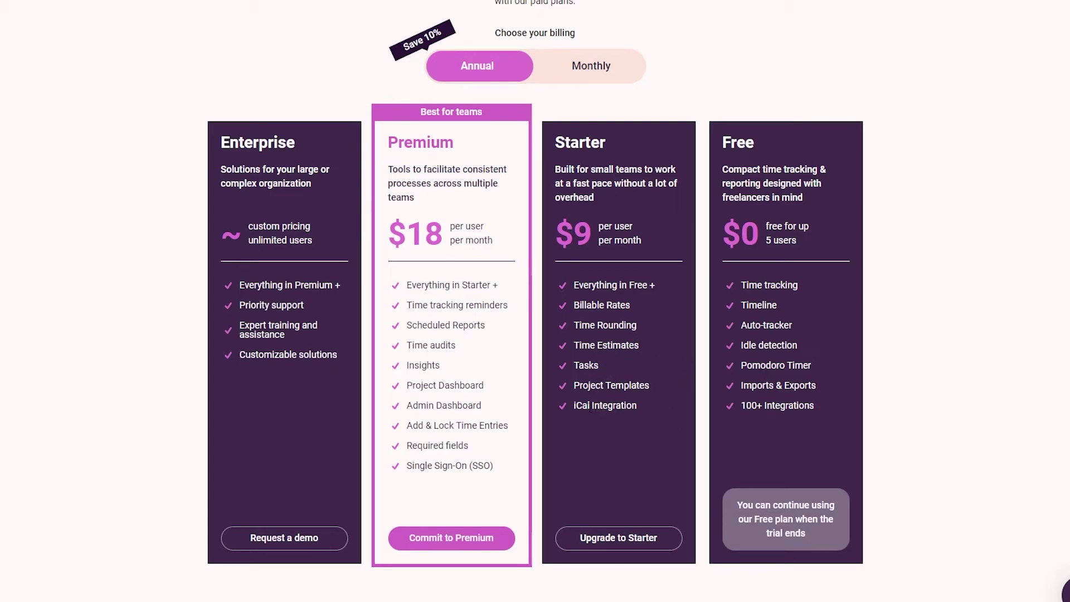
- Examine the Starter plan's price and features, including Project Templates and iCal Integration
drag(574, 385, 661, 387)
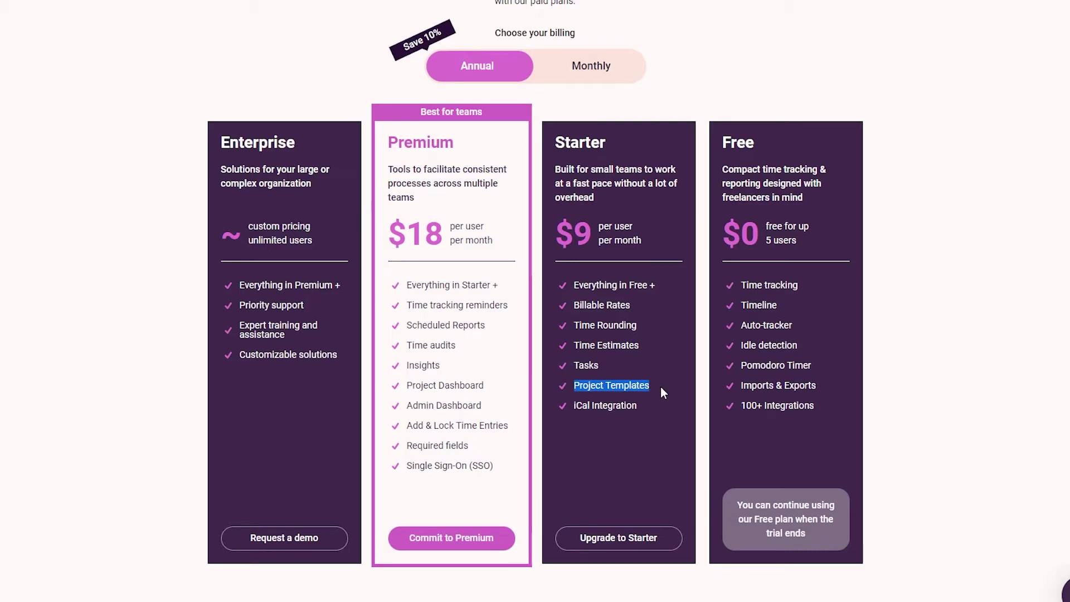
click(660, 387)
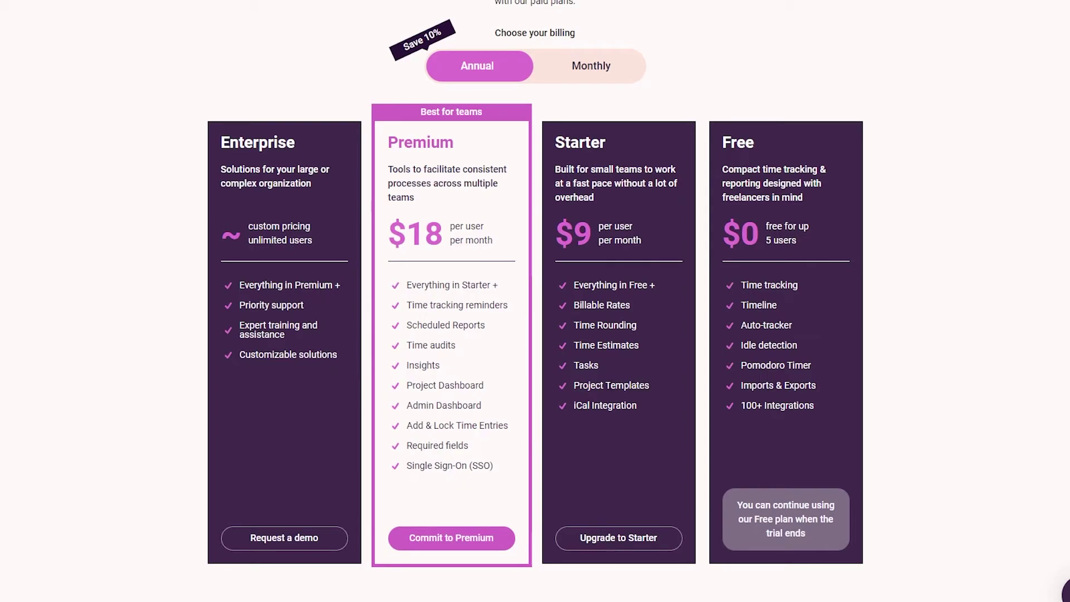
drag(601, 386, 632, 397)
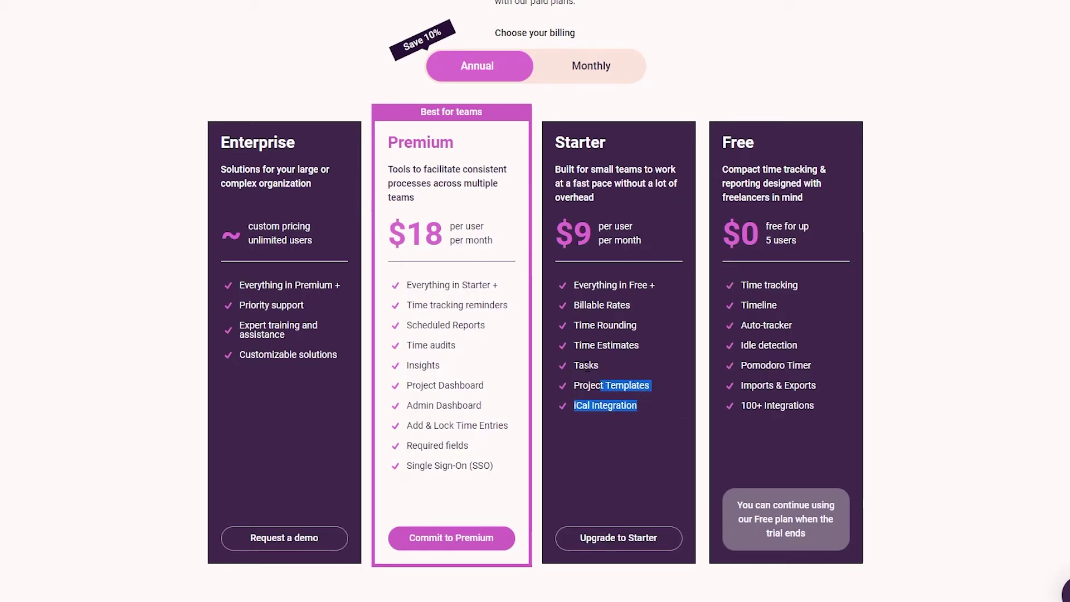
click(606, 416)
drag(650, 421, 575, 371)
click(635, 453)
drag(556, 223, 588, 236)
click(641, 240)
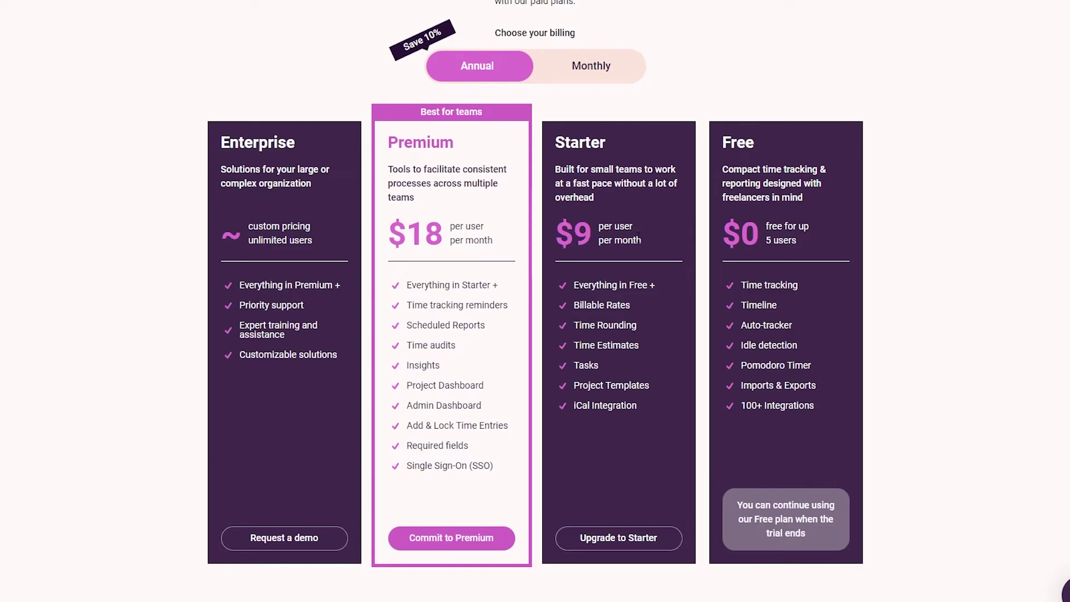
- Examine the Premium plan's price and features, including Project Dashboard and time tracking reminders
scroll(640, 234, down, 1)
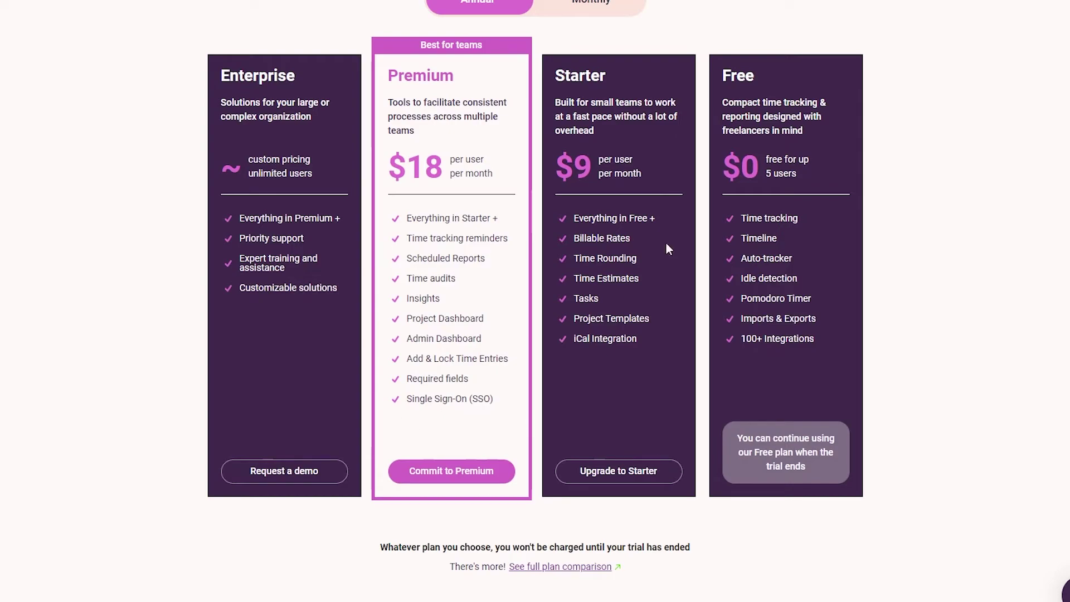
drag(413, 174, 441, 176)
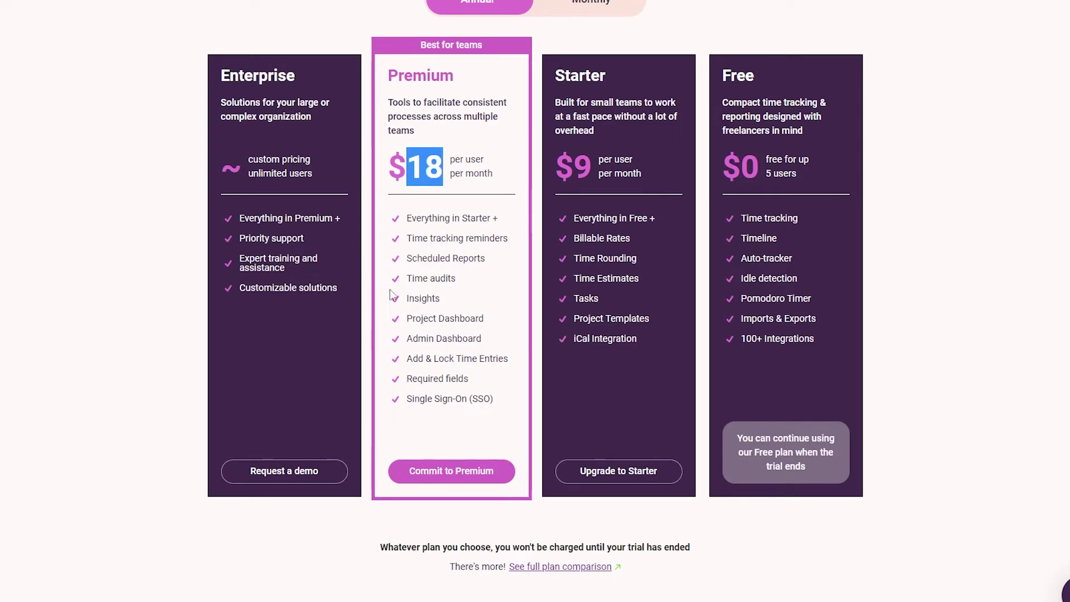
drag(417, 318, 493, 324)
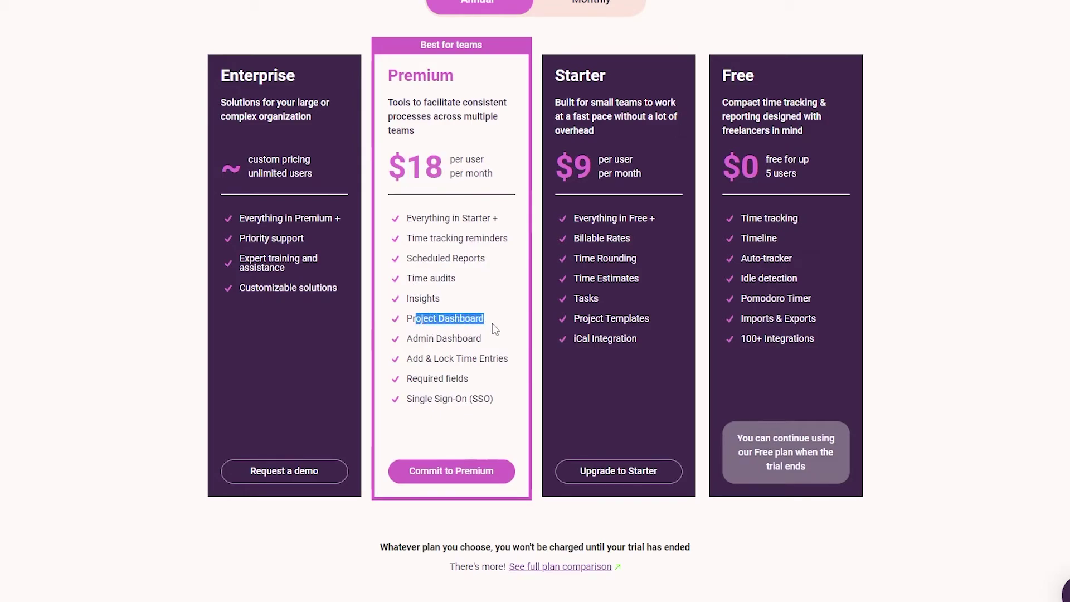
drag(412, 260, 496, 236)
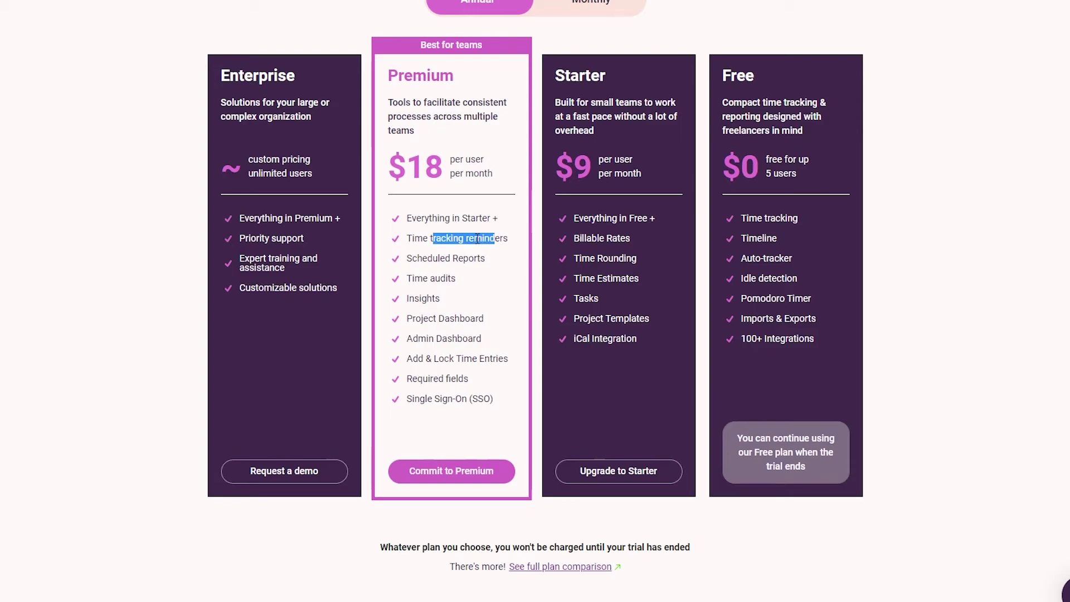
drag(407, 166, 441, 166)
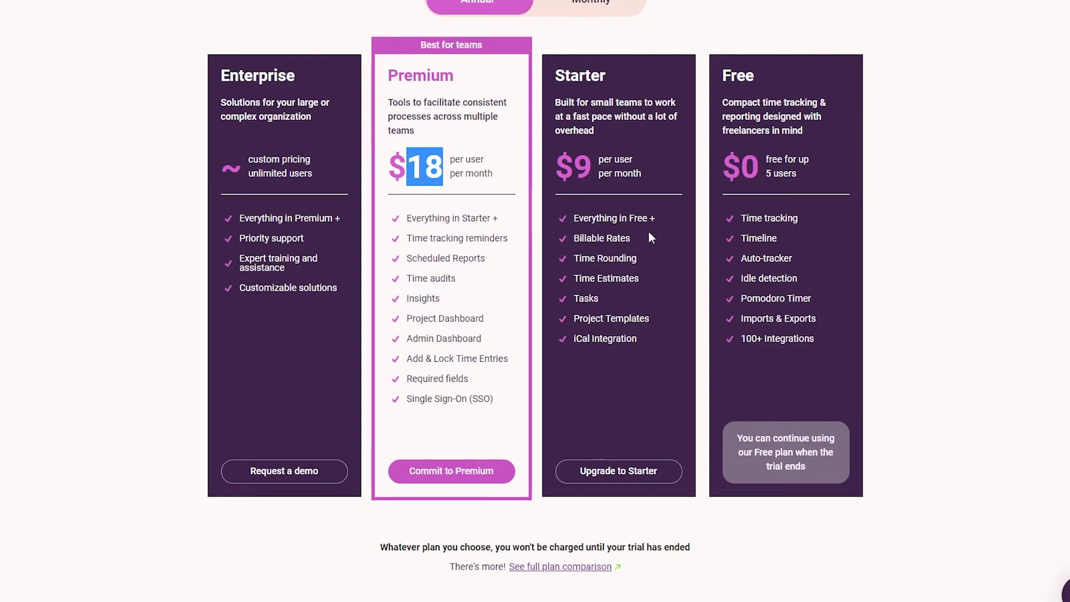
- Review the Enterprise plan's custom pricing and compare the plans alongside the annual and monthly billing options
scroll(648, 234, up, 1)
scroll(621, 345, up, 1)
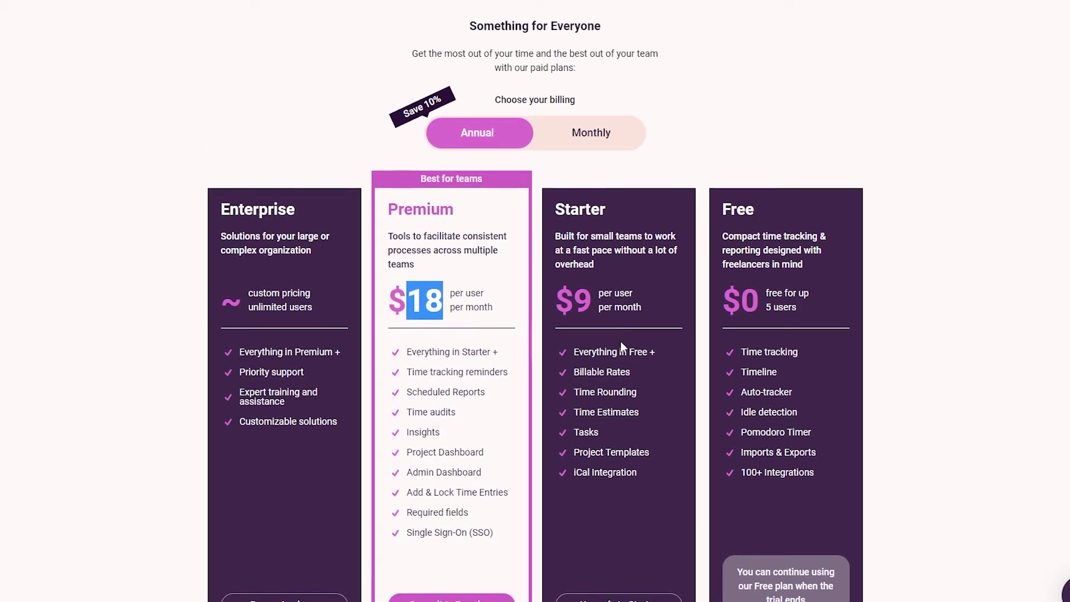
scroll(614, 340, down, 1)
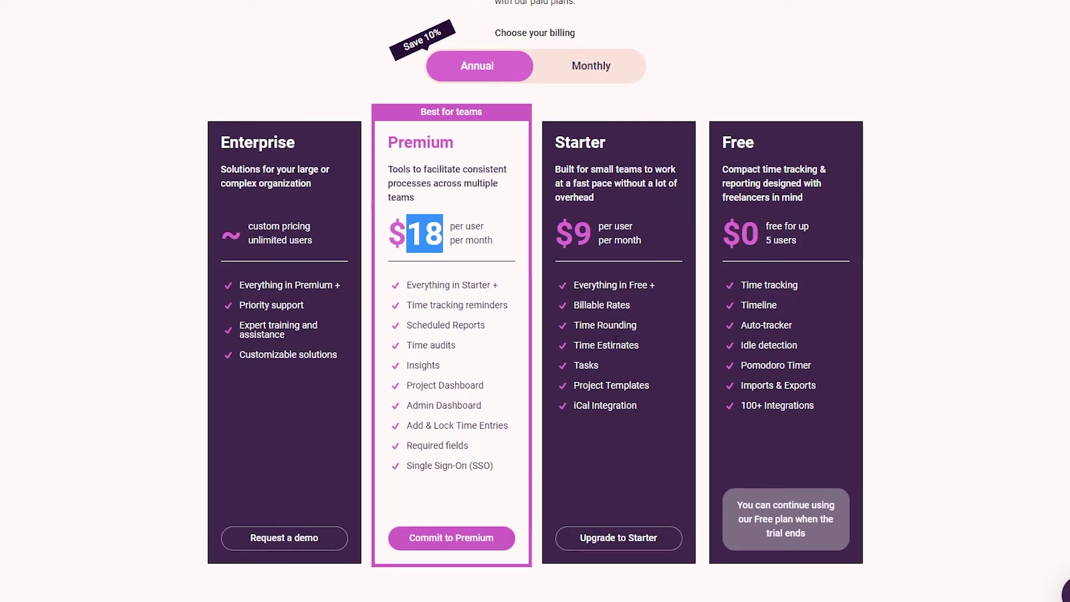
scroll(611, 336, up, 2)
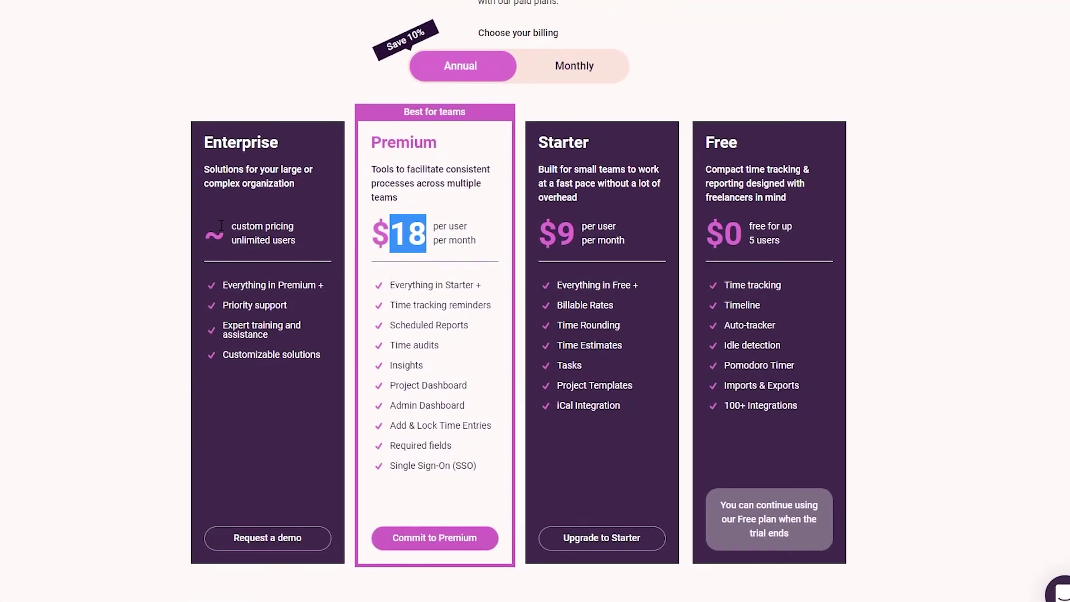
click(233, 230)
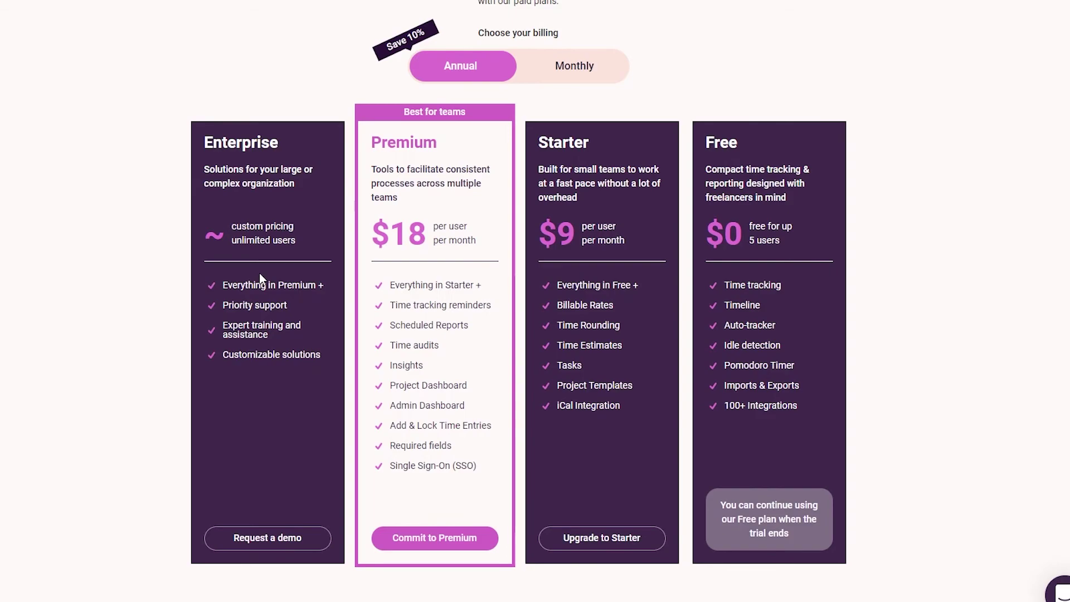
scroll(259, 272, up, 2)
scroll(292, 279, up, 1)
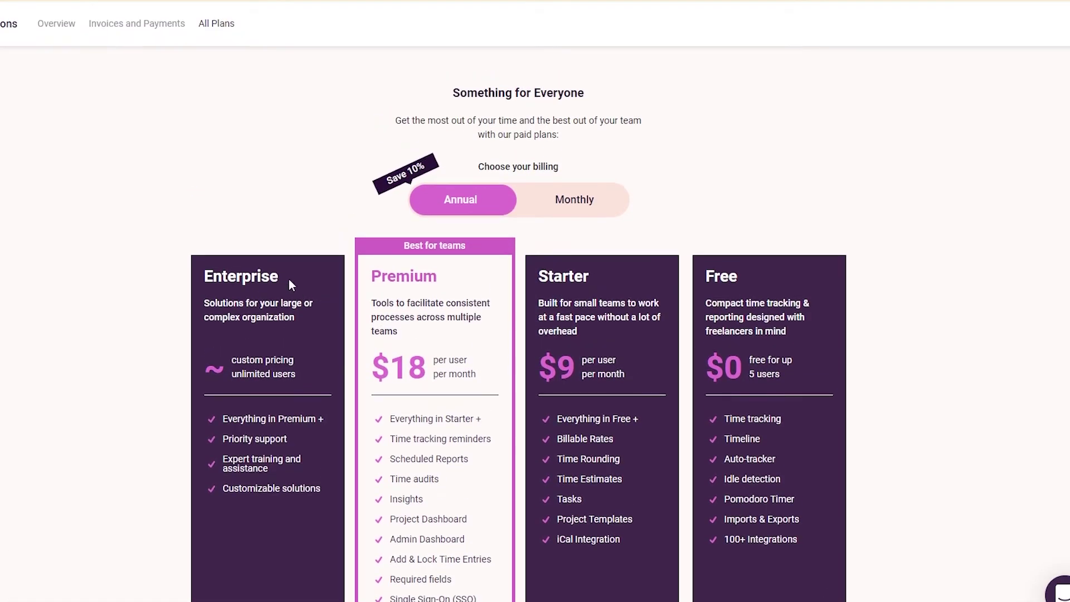
scroll(266, 290, down, 3)
scroll(266, 290, up, 2)
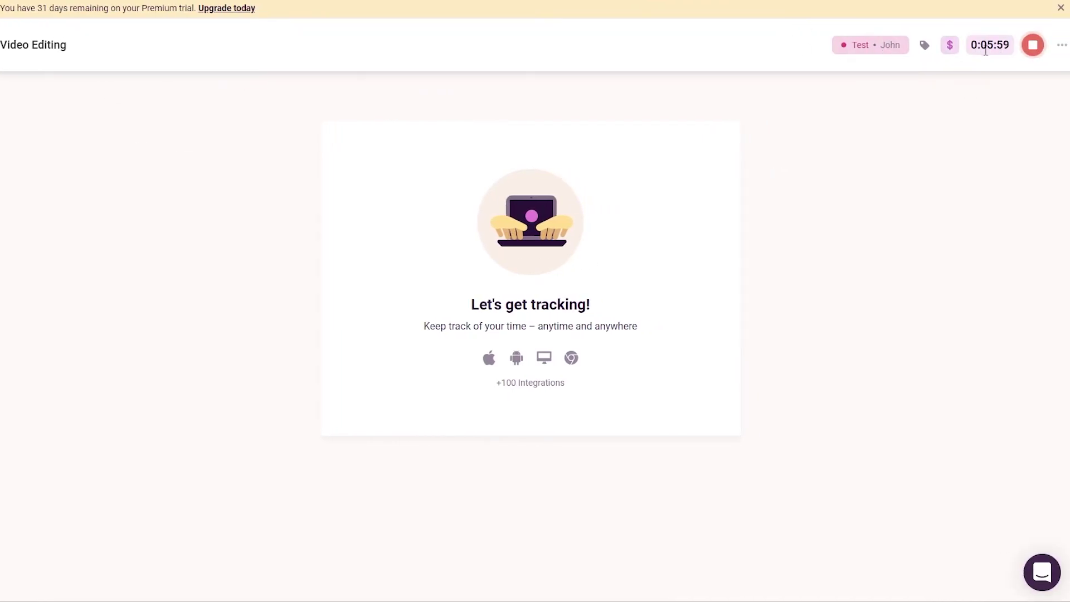
- Stop the running Video Editing timer and resume tracking from its logged entry
click(1034, 48)
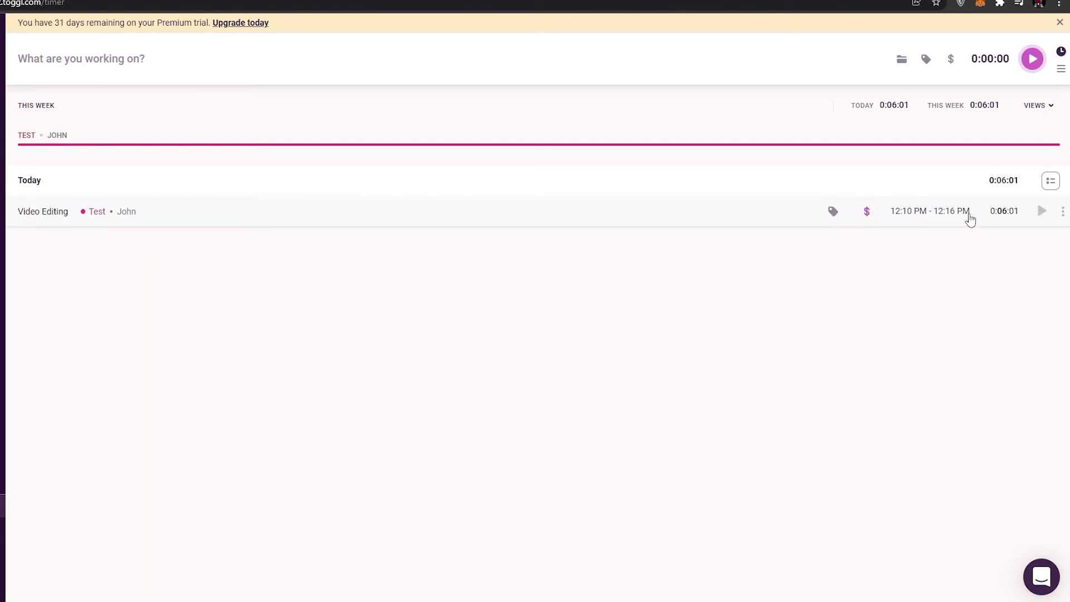
click(1042, 212)
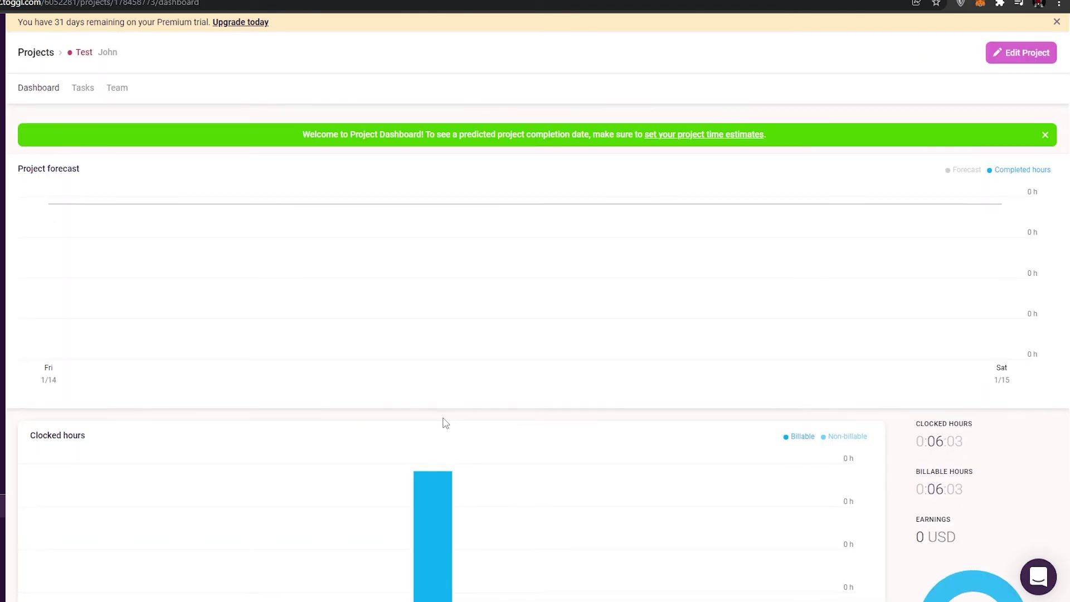
- Examine the Test project dashboard's clocked hours, billable hours and earnings
scroll(342, 404, down, 3)
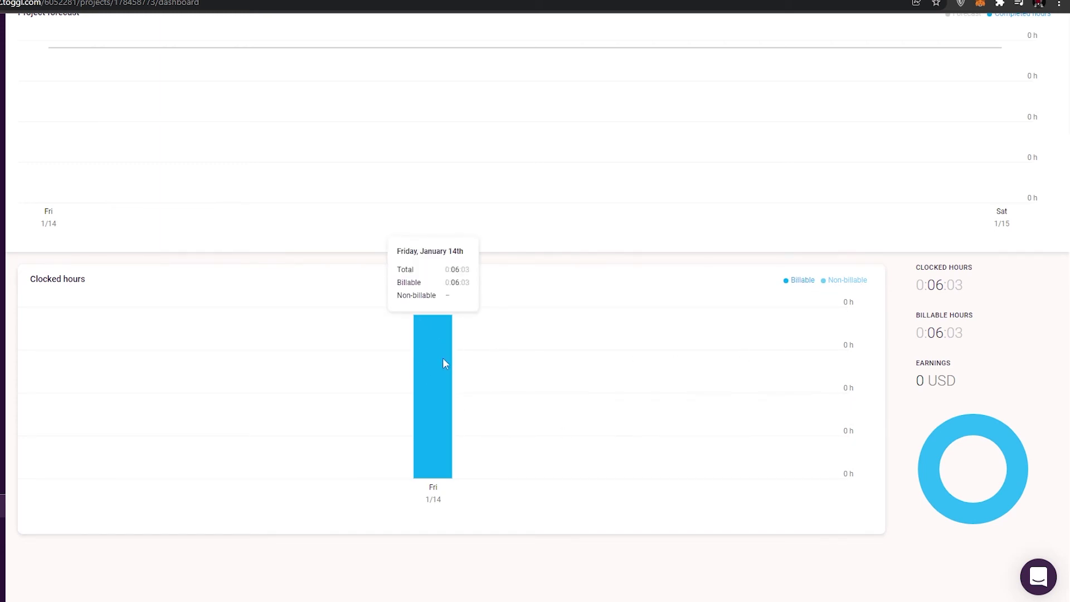
drag(916, 380, 958, 390)
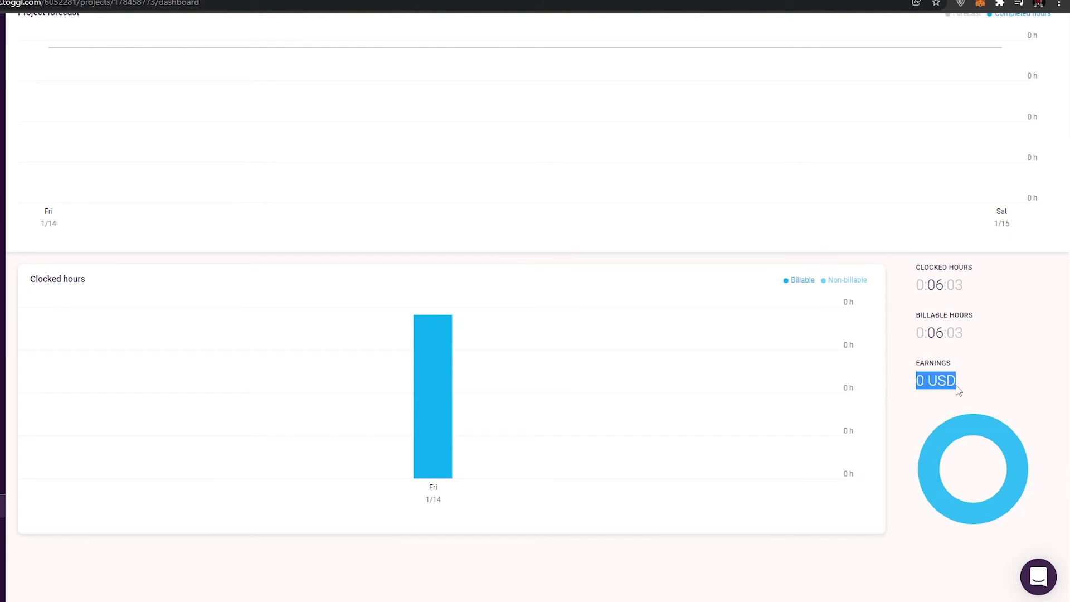
click(967, 397)
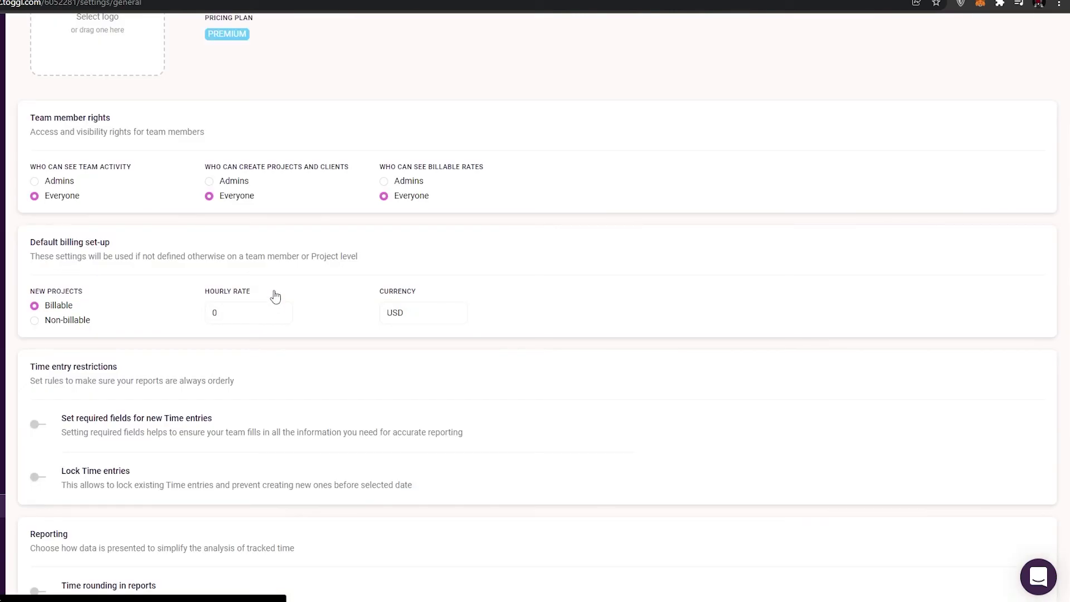
- Set the default hourly rate to 10 in the workspace's general billing settings
scroll(219, 303, down, 5)
scroll(332, 306, up, 8)
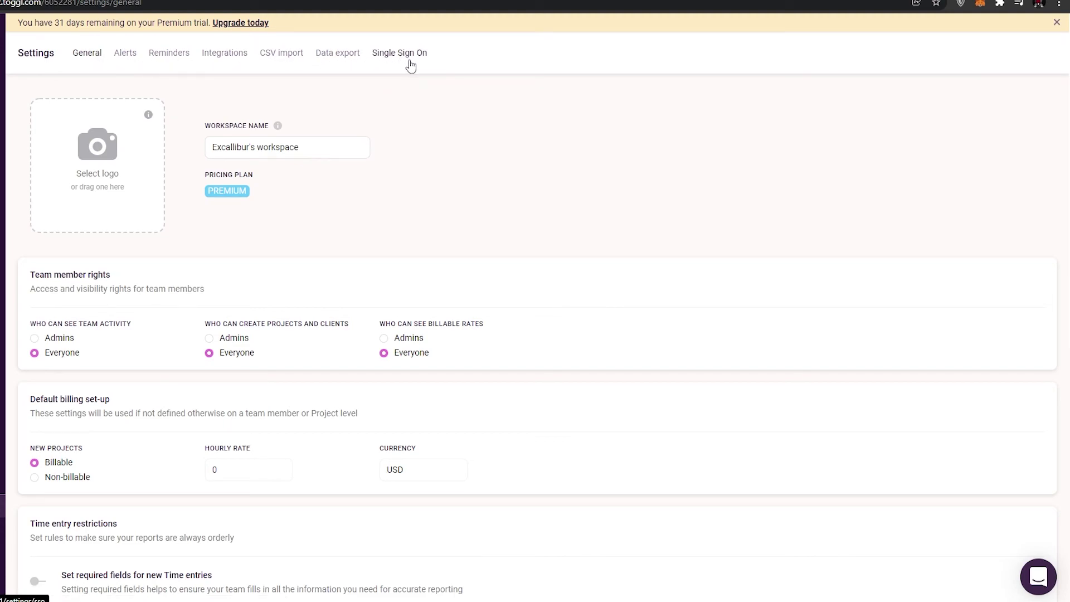
scroll(93, 332, down, 1)
scroll(289, 334, down, 2)
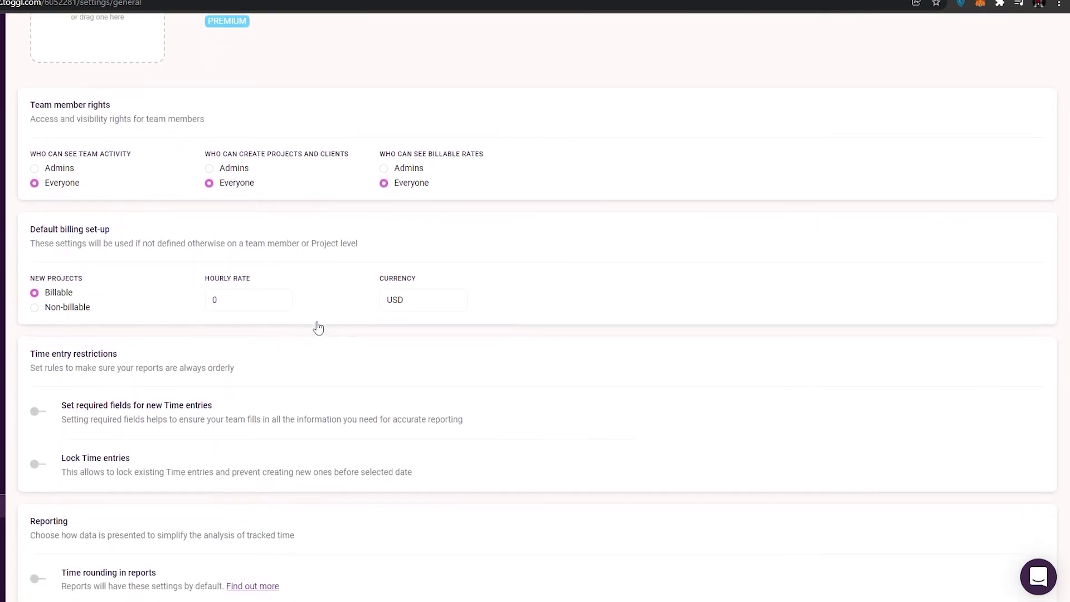
click(252, 285)
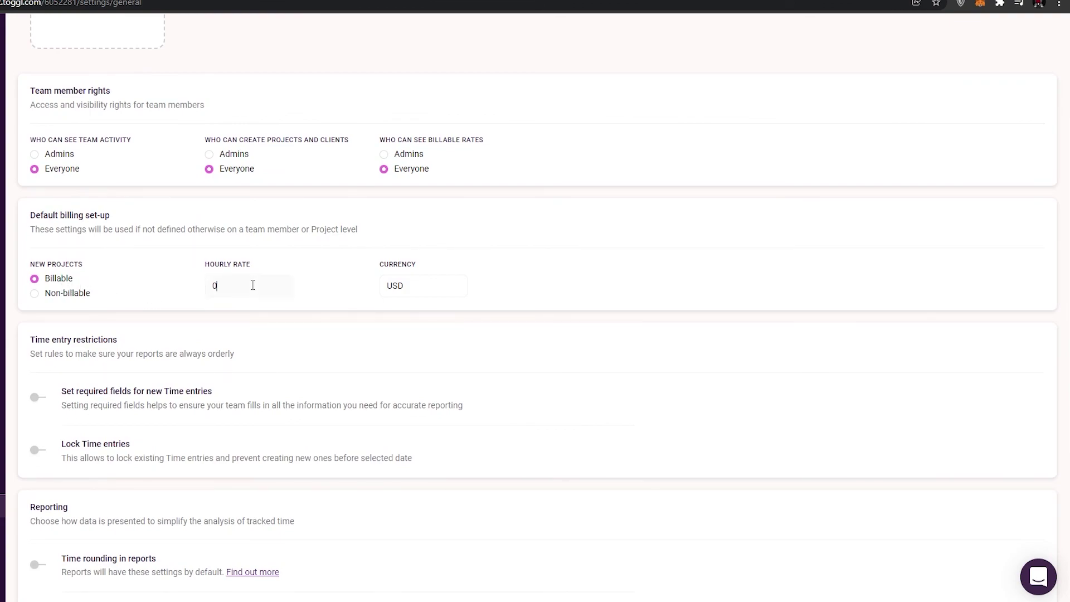
drag(243, 284, 199, 290)
text(10)
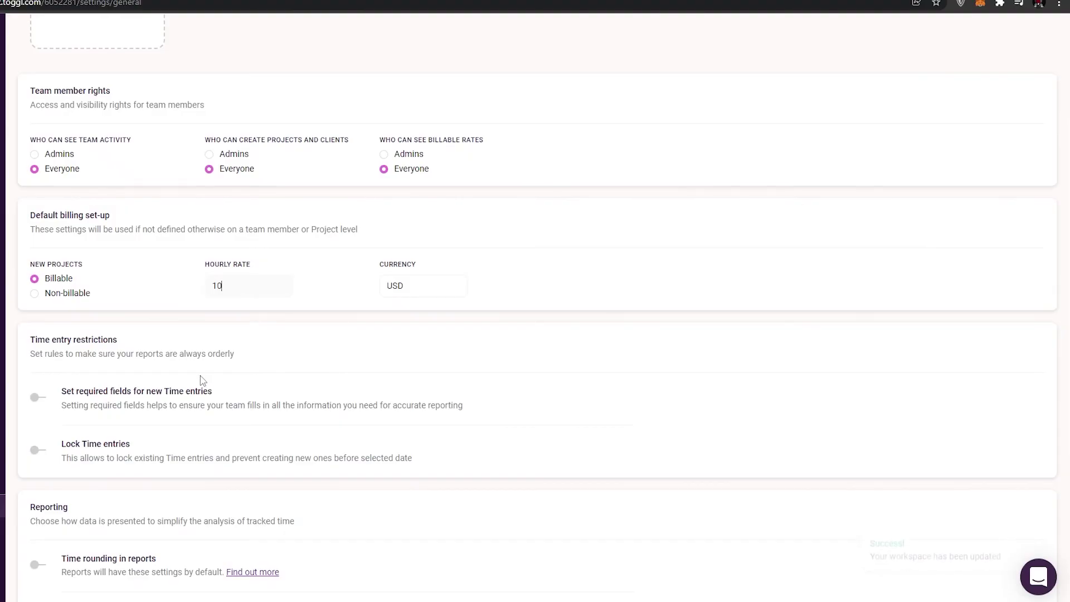
scroll(317, 315, down, 1)
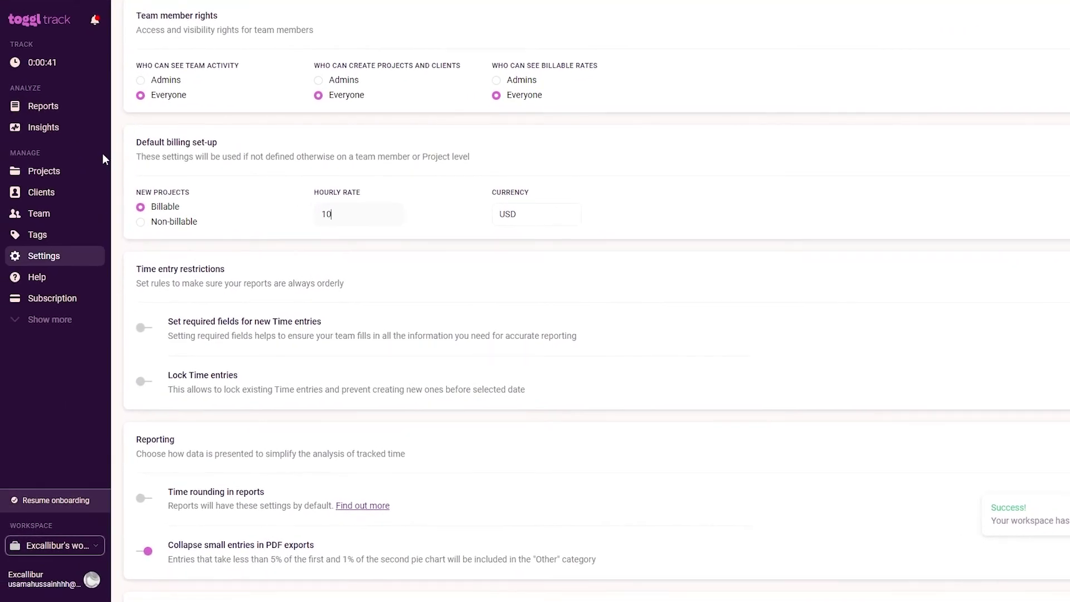
- Check the Test project's earnings and clocked hours on its dashboard, and return to the timer page
click(44, 171)
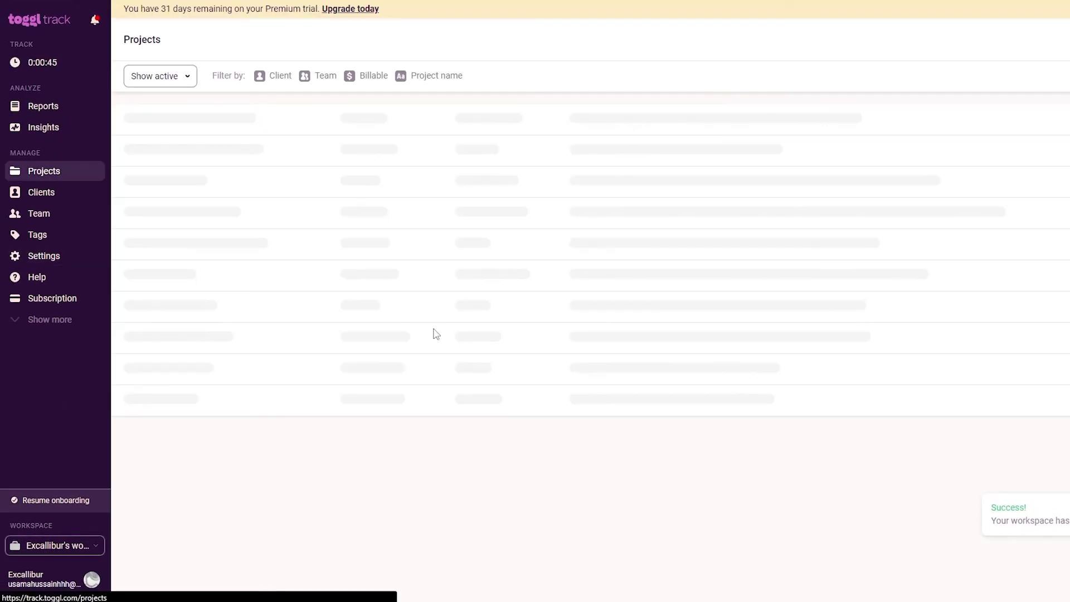
click(310, 222)
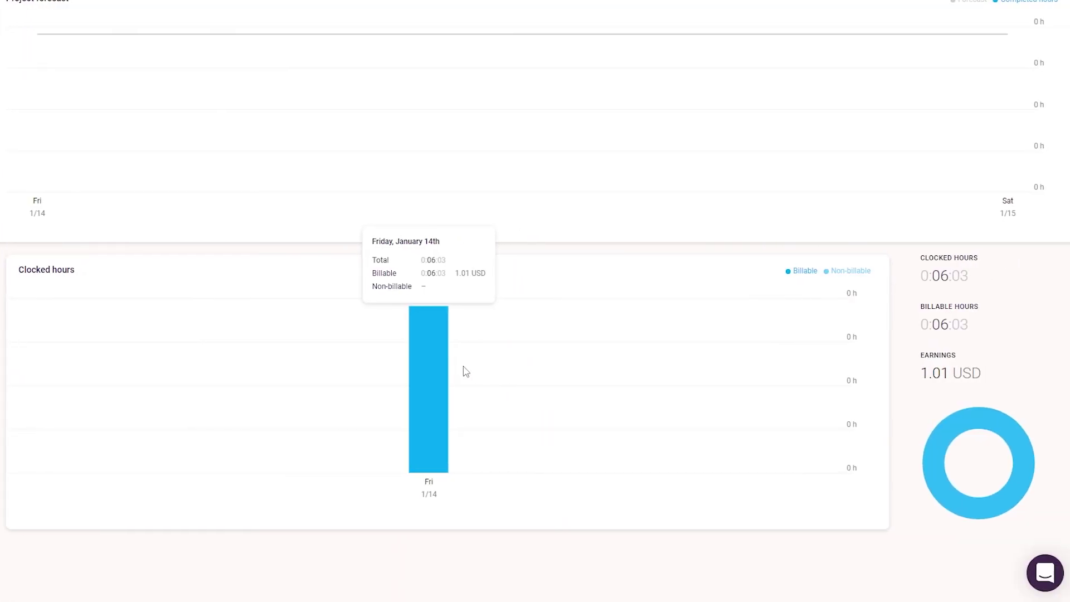
drag(915, 373, 990, 383)
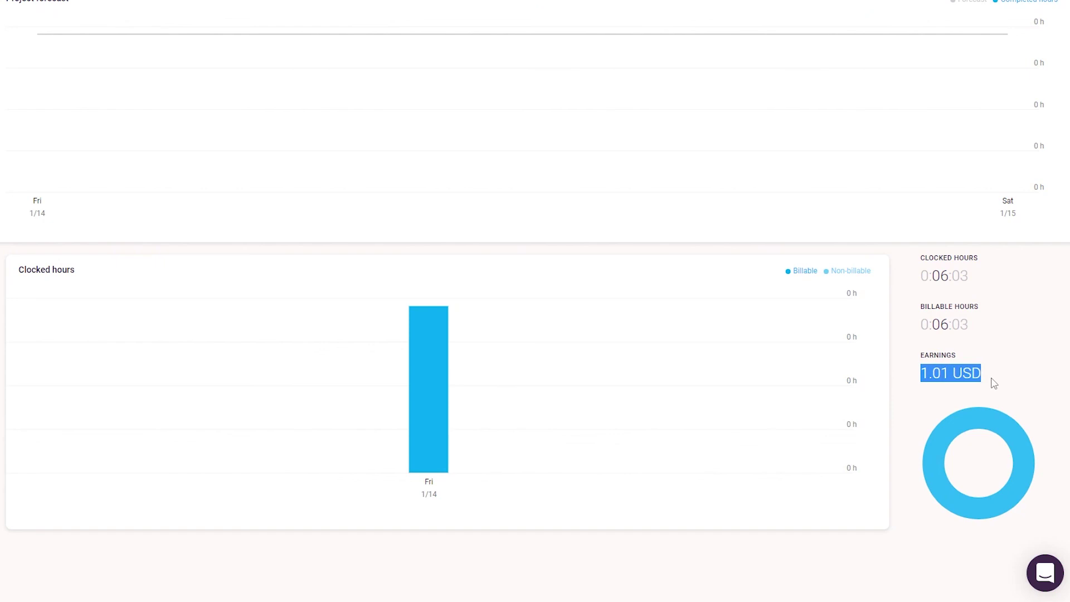
click(993, 384)
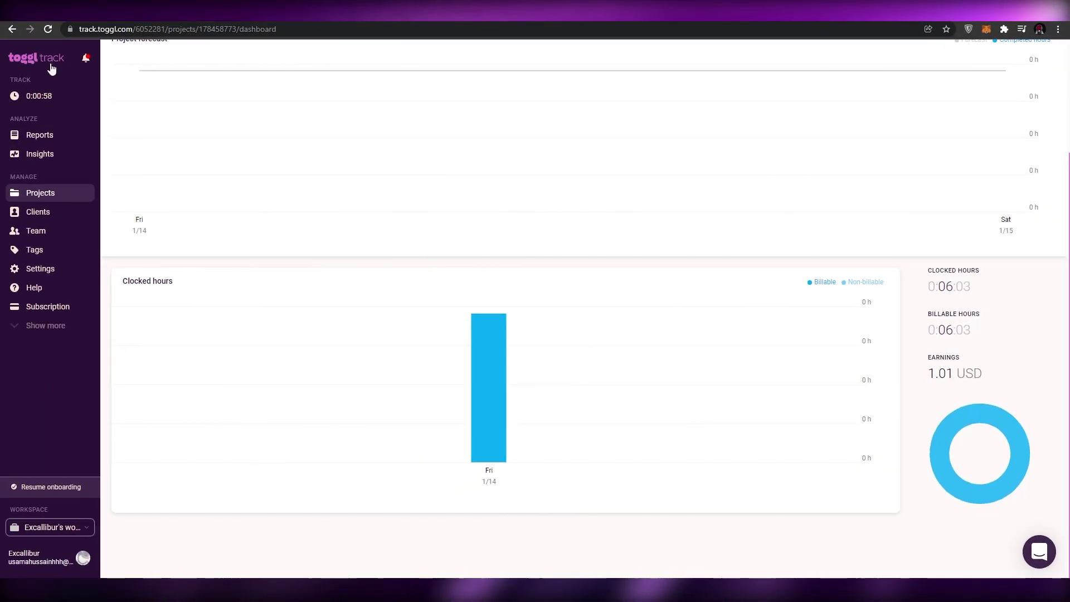
click(50, 66)
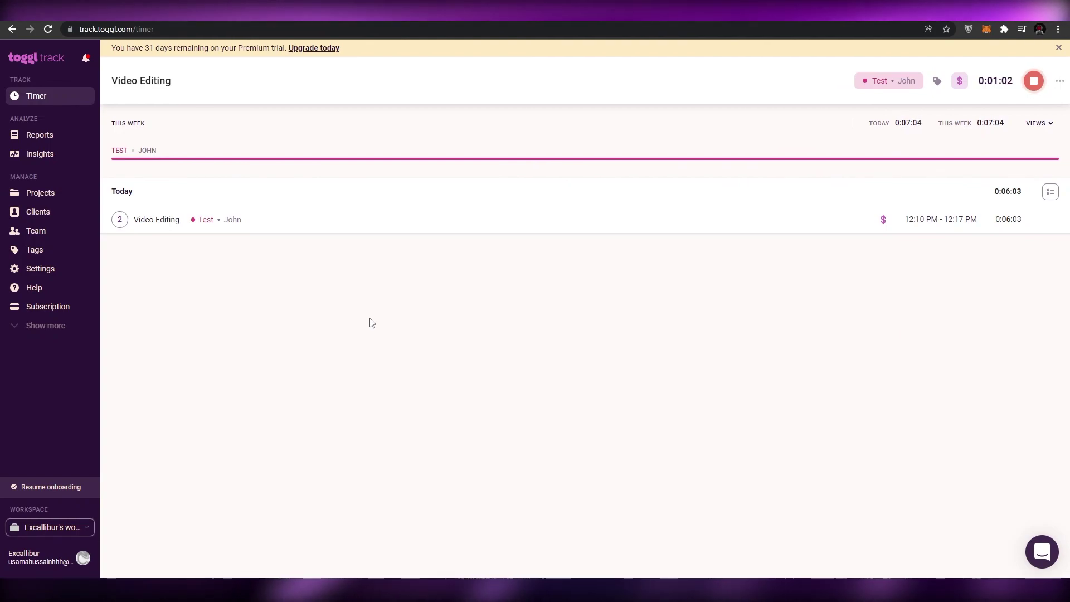